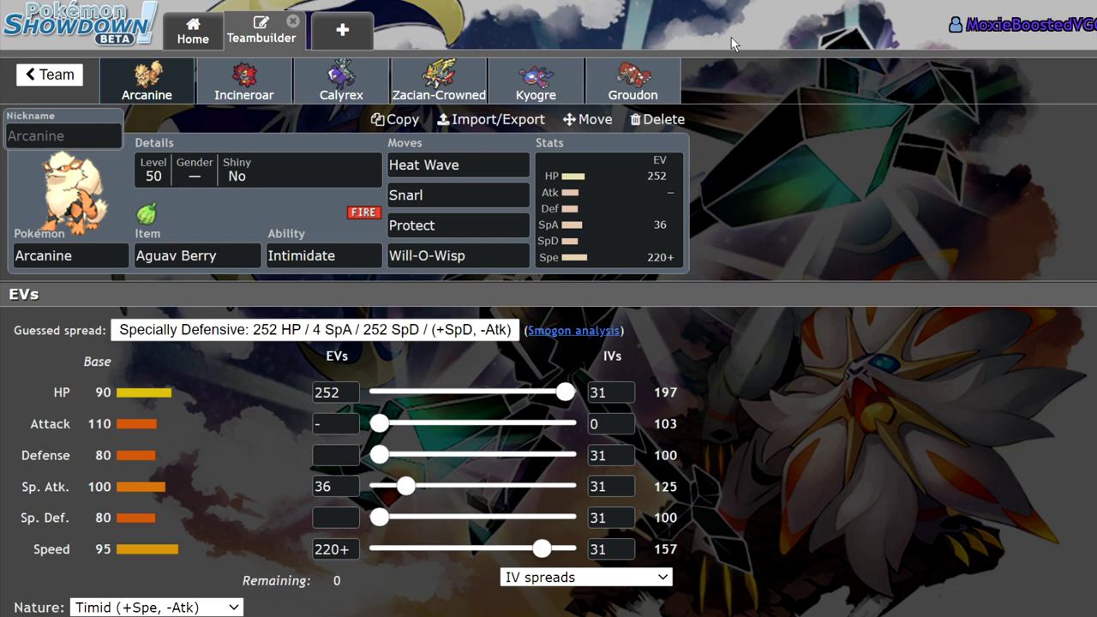
# - Compare the Arcanine and Incineroar sets, including their items, moves and stats
pyautogui.click(262, 89)
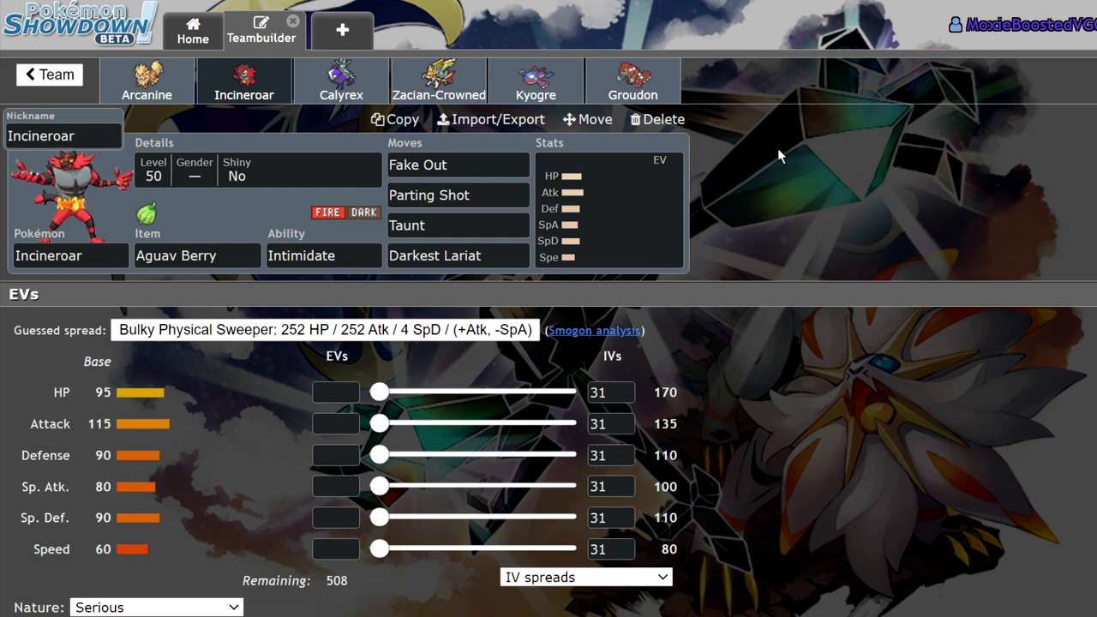
pyautogui.click(183, 72)
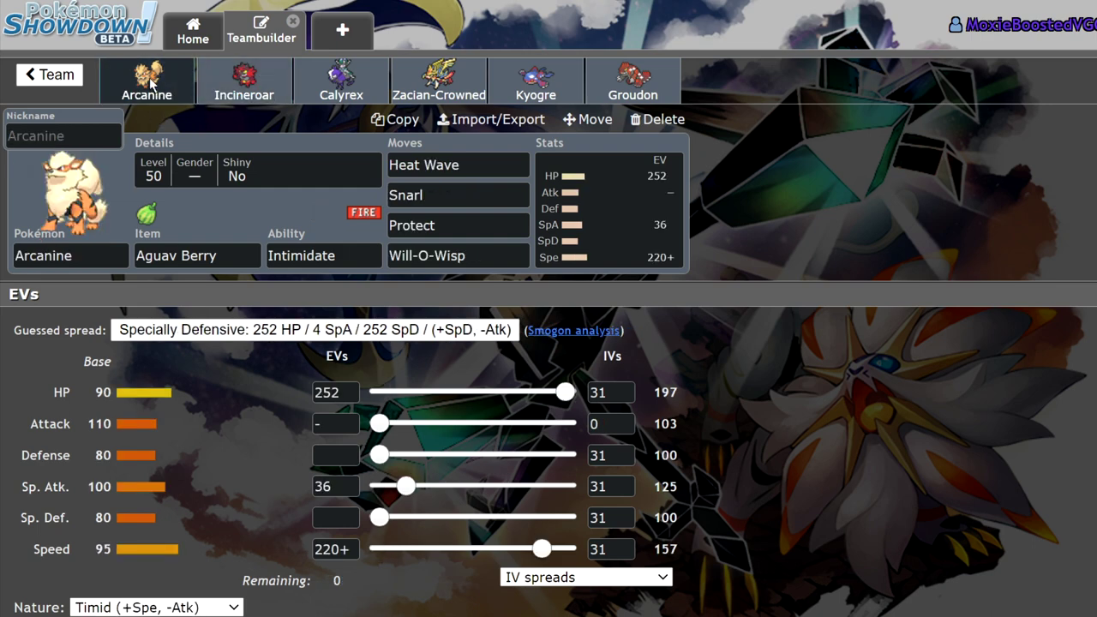
pyautogui.click(248, 86)
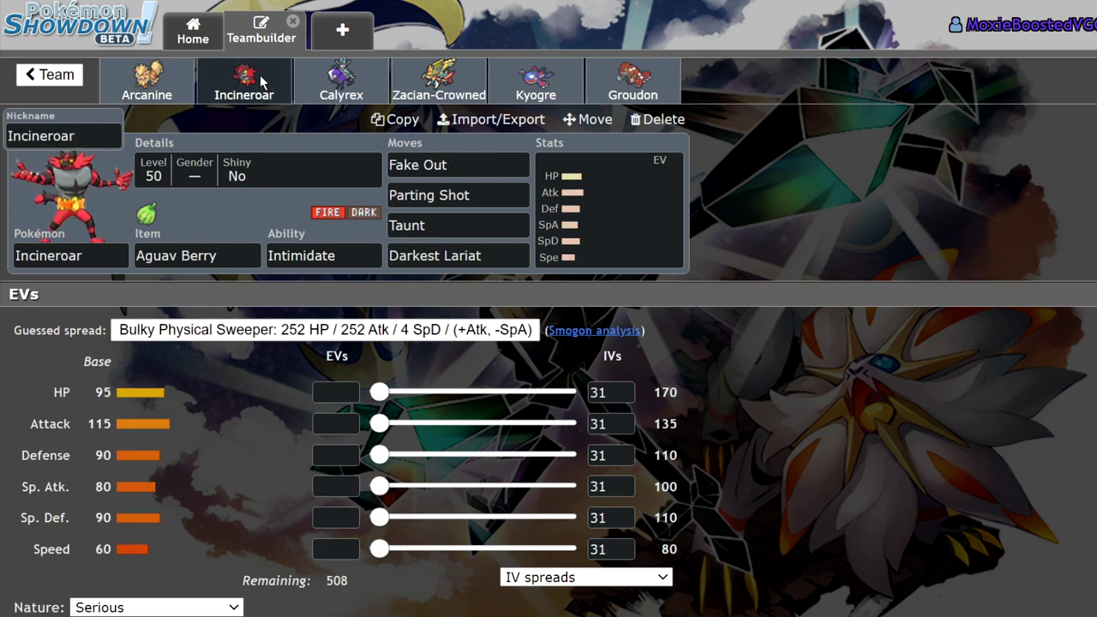
pyautogui.click(139, 88)
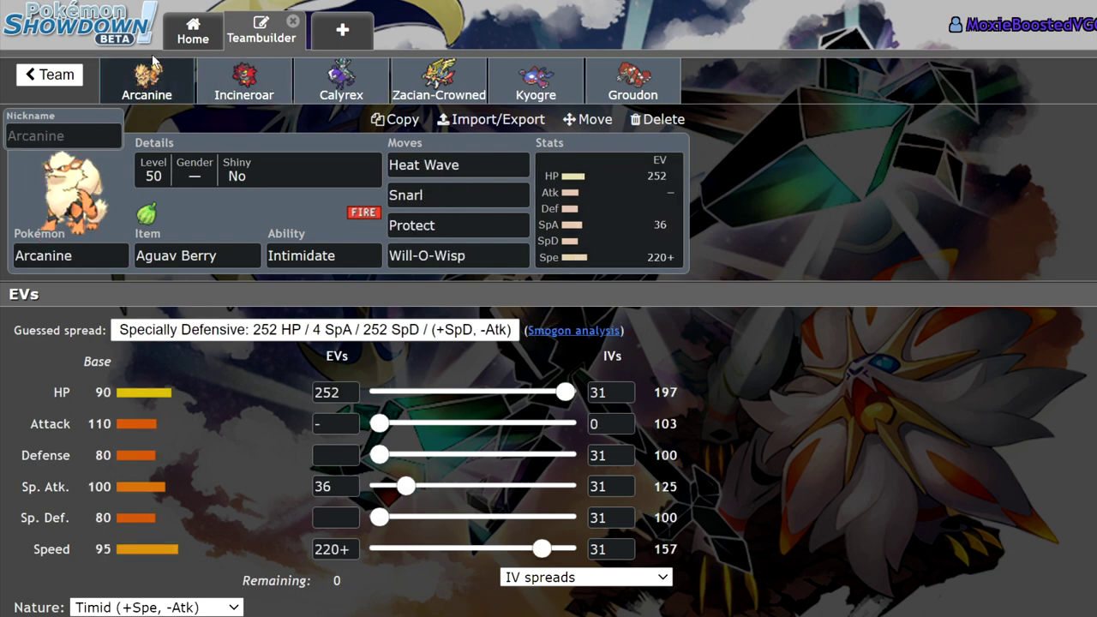
# - Compare the ability options of Arcanine and Incineroar, and check Groudon's ability as well
pyautogui.click(306, 248)
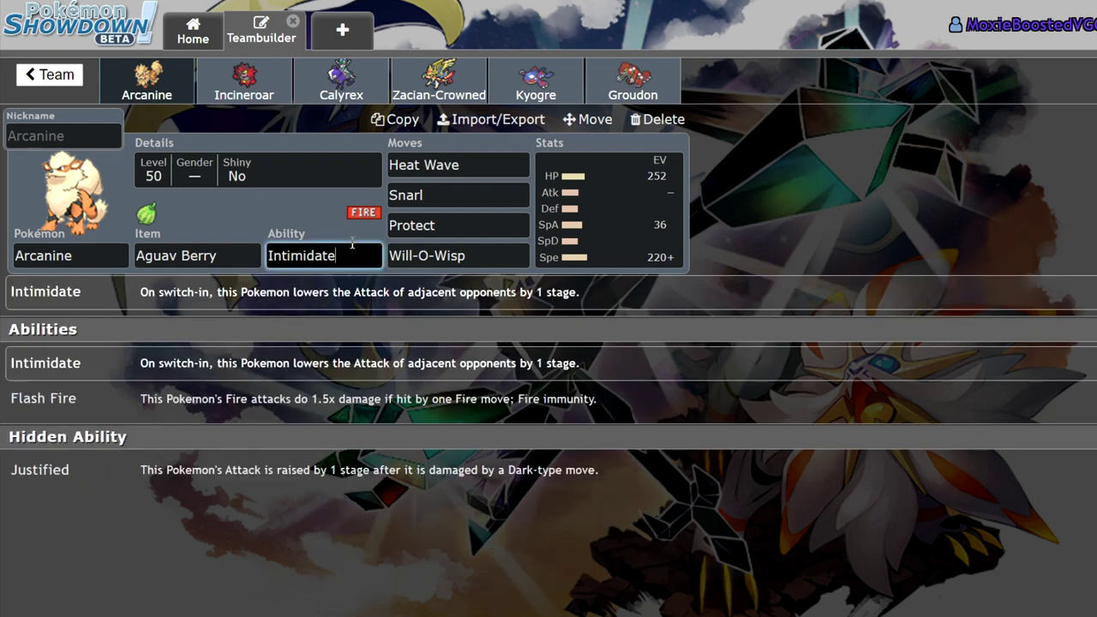
pyautogui.click(216, 75)
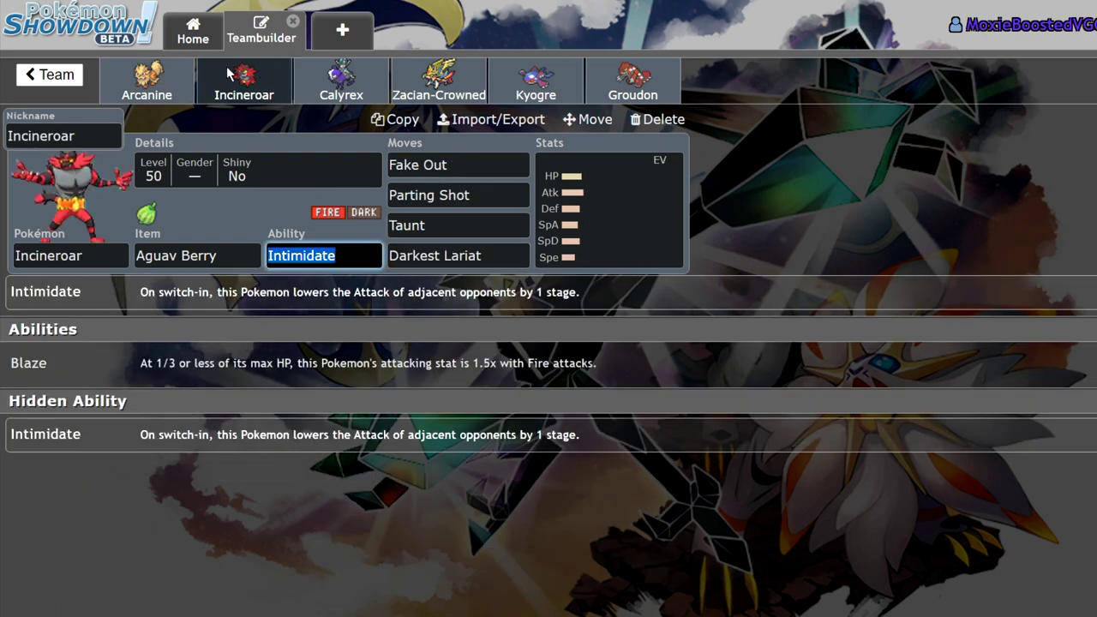
pyautogui.click(172, 77)
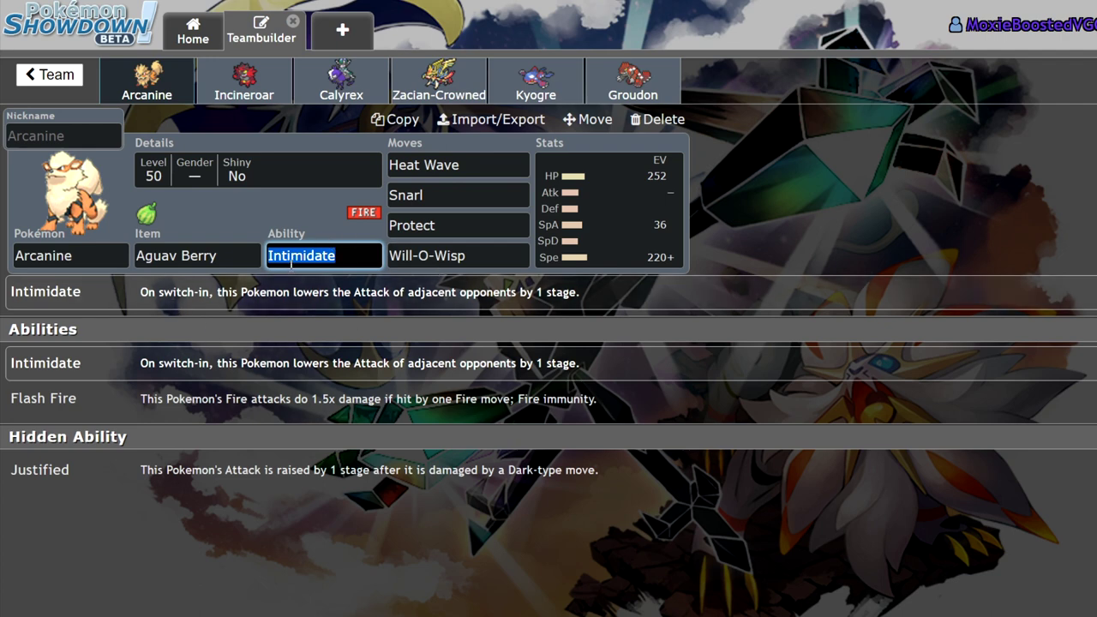
pyautogui.click(262, 99)
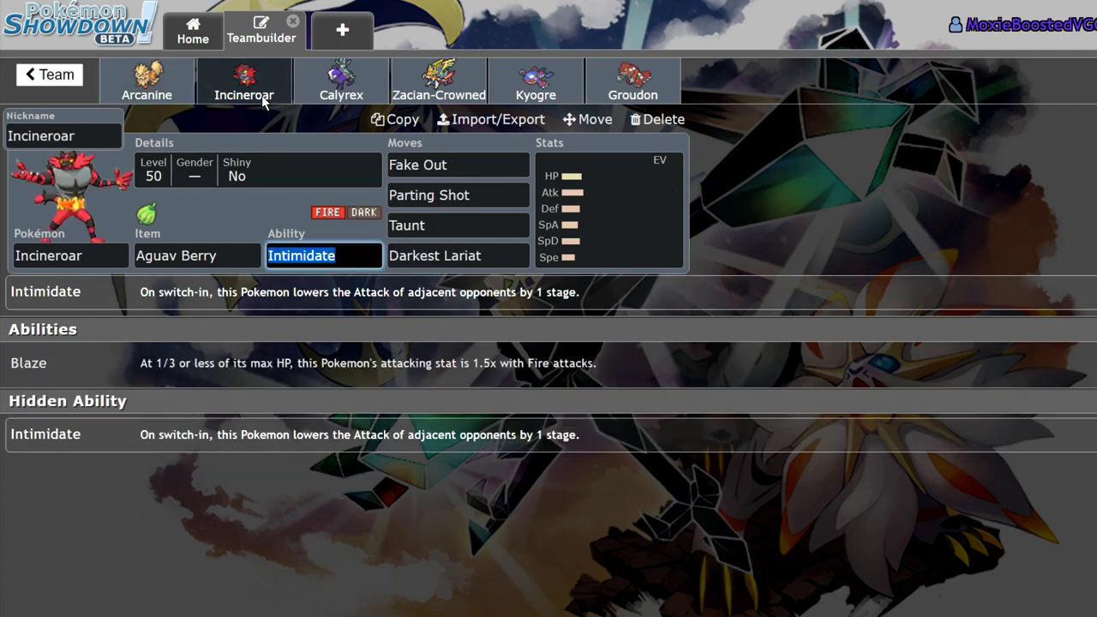
pyautogui.click(151, 83)
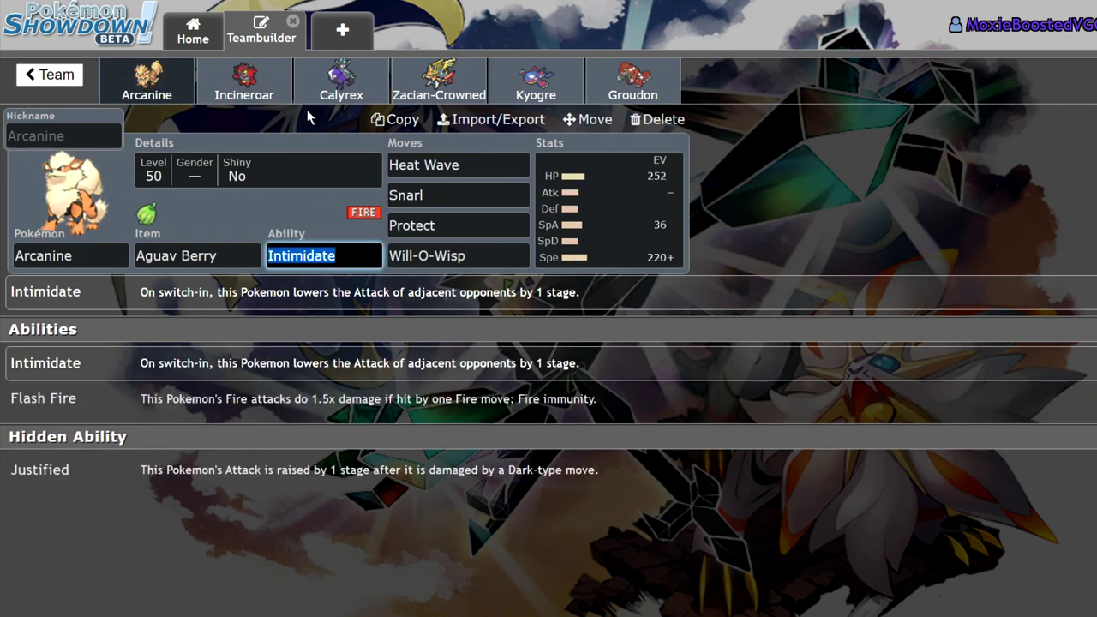
pyautogui.click(651, 93)
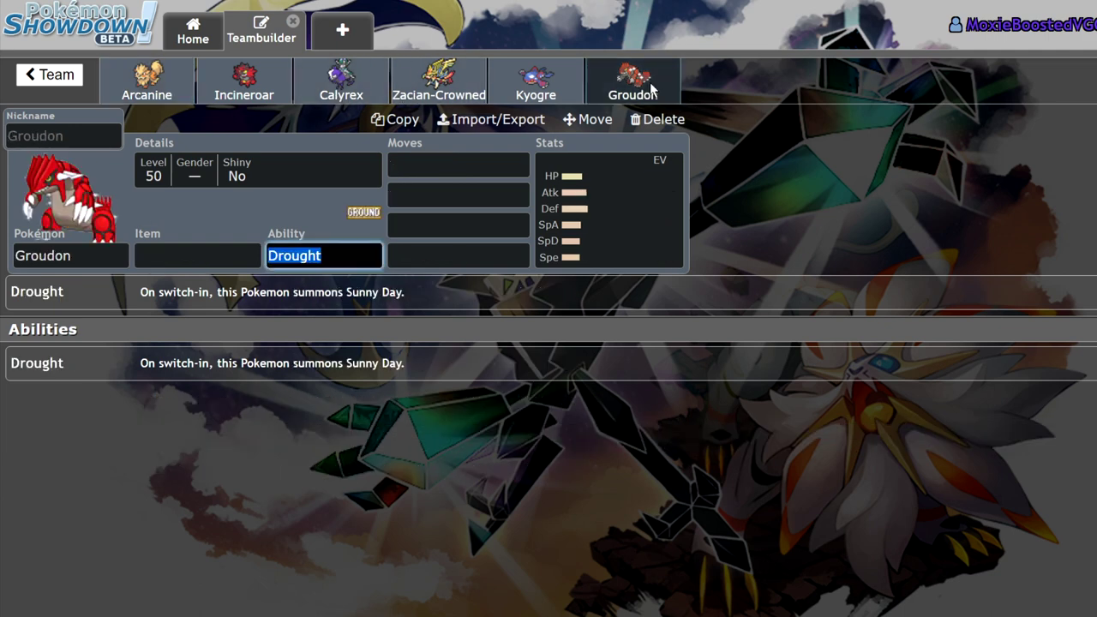
pyautogui.click(397, 82)
pyautogui.click(161, 95)
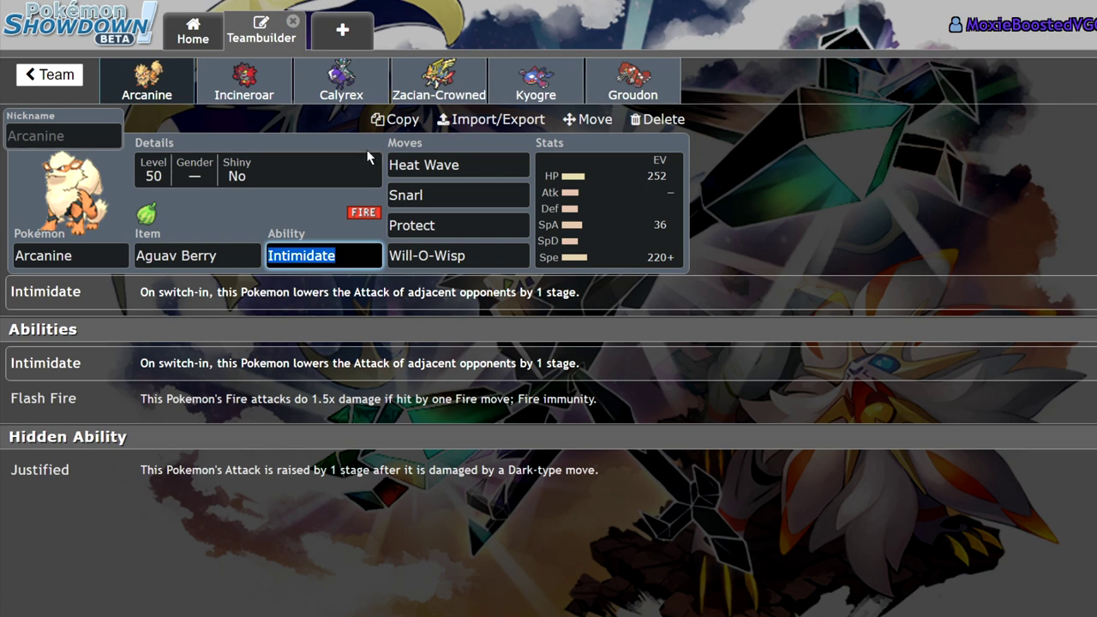
# - Compare the EV spreads and base stats of Arcanine and Incineroar
pyautogui.click(619, 219)
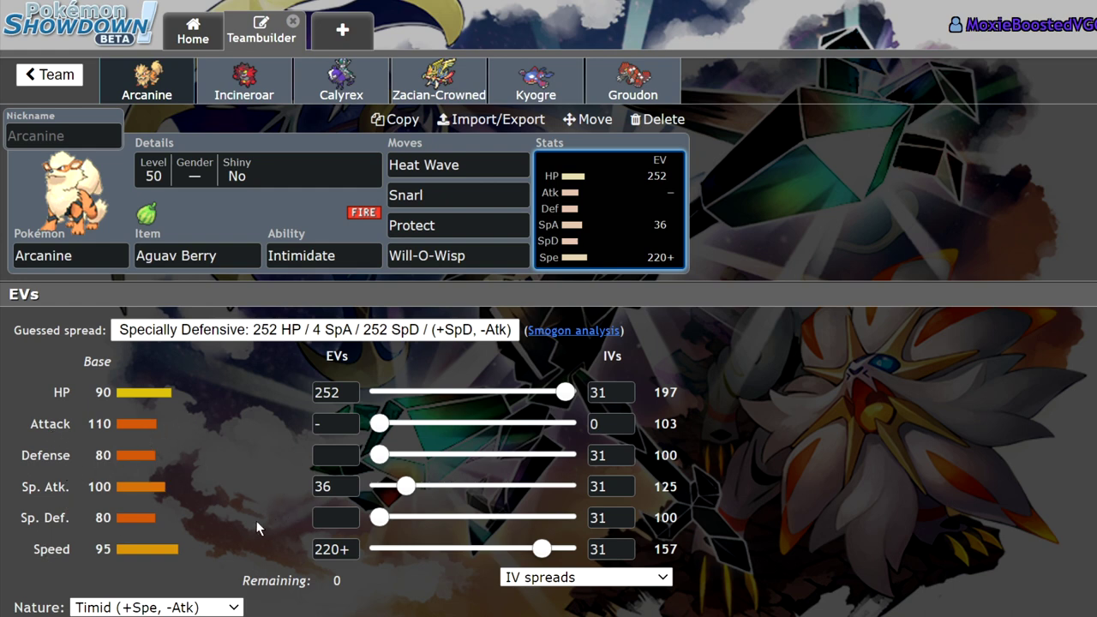
pyautogui.click(238, 89)
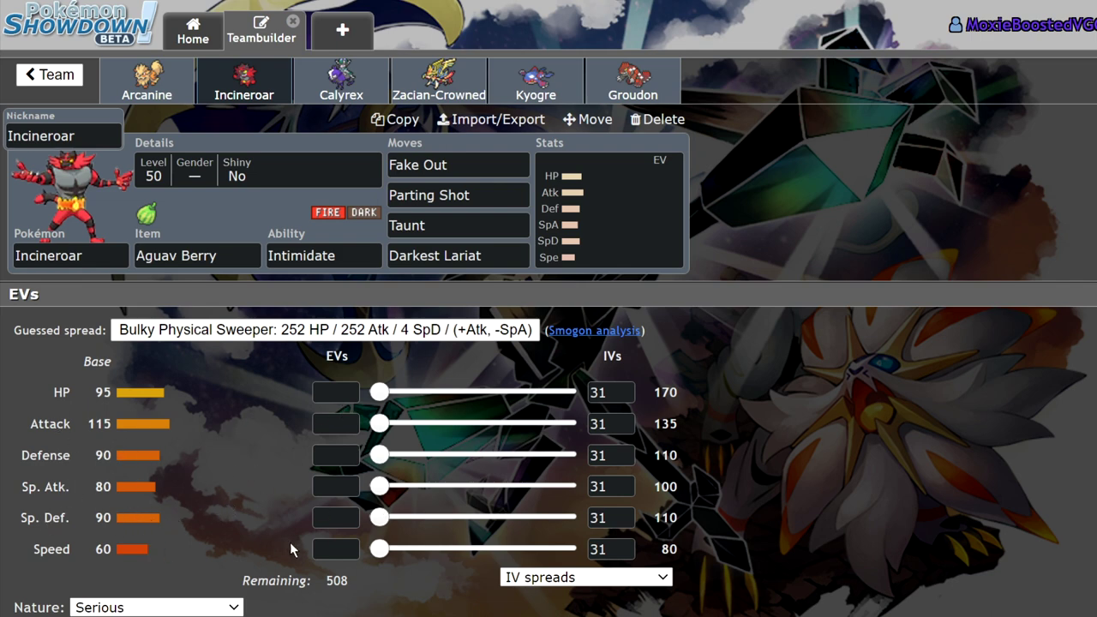
pyautogui.click(171, 79)
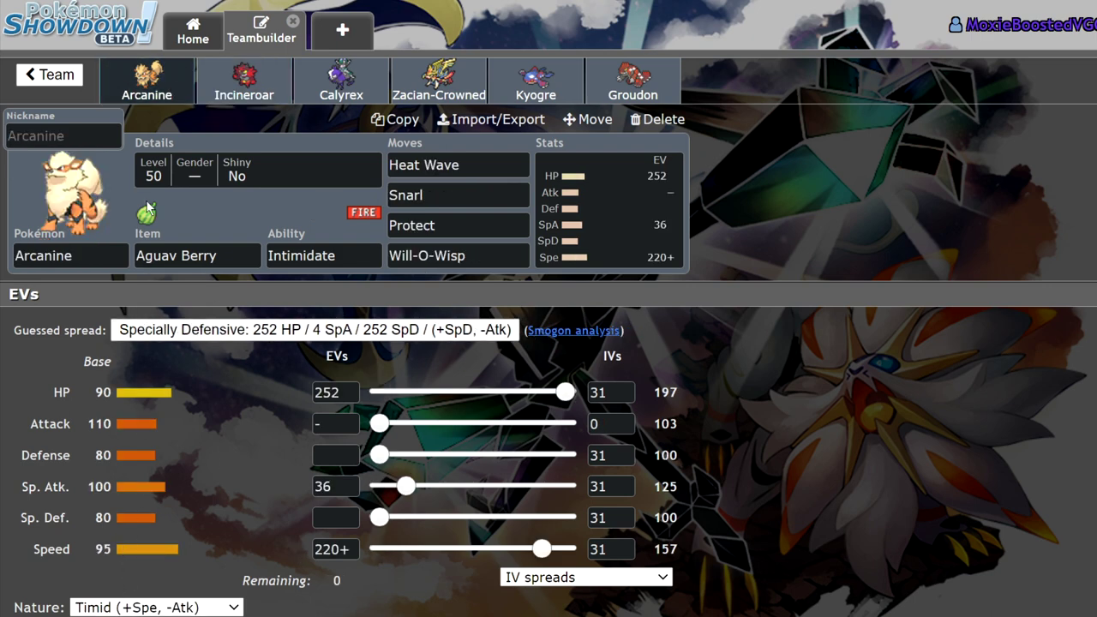
# - Replace Incineroar's Parting Shot with Burning Jealousy
pyautogui.click(237, 70)
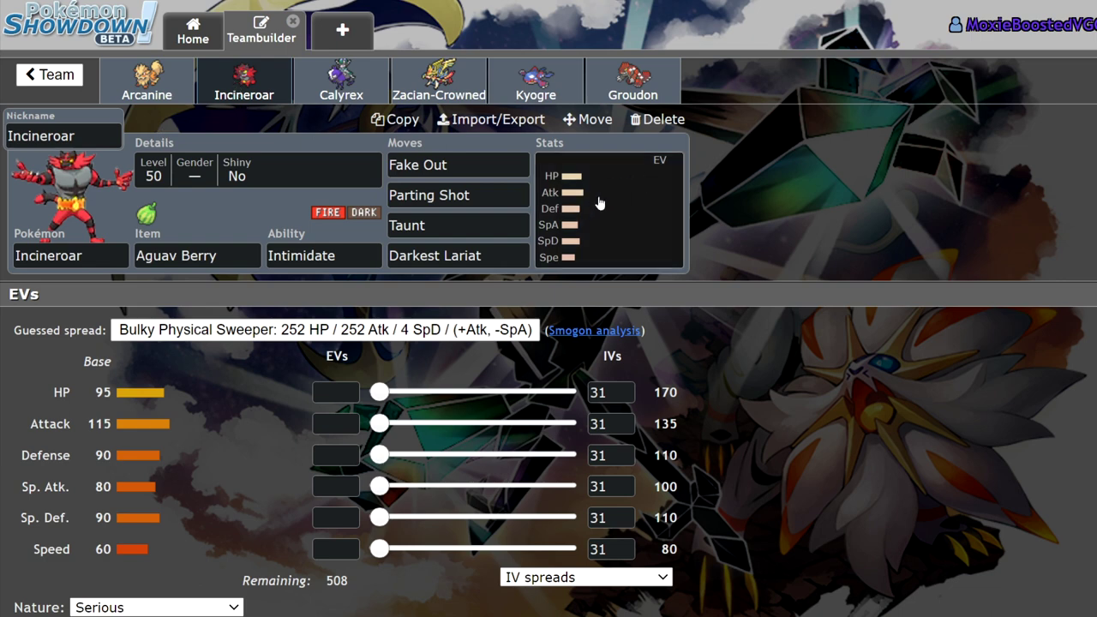
pyautogui.click(462, 161)
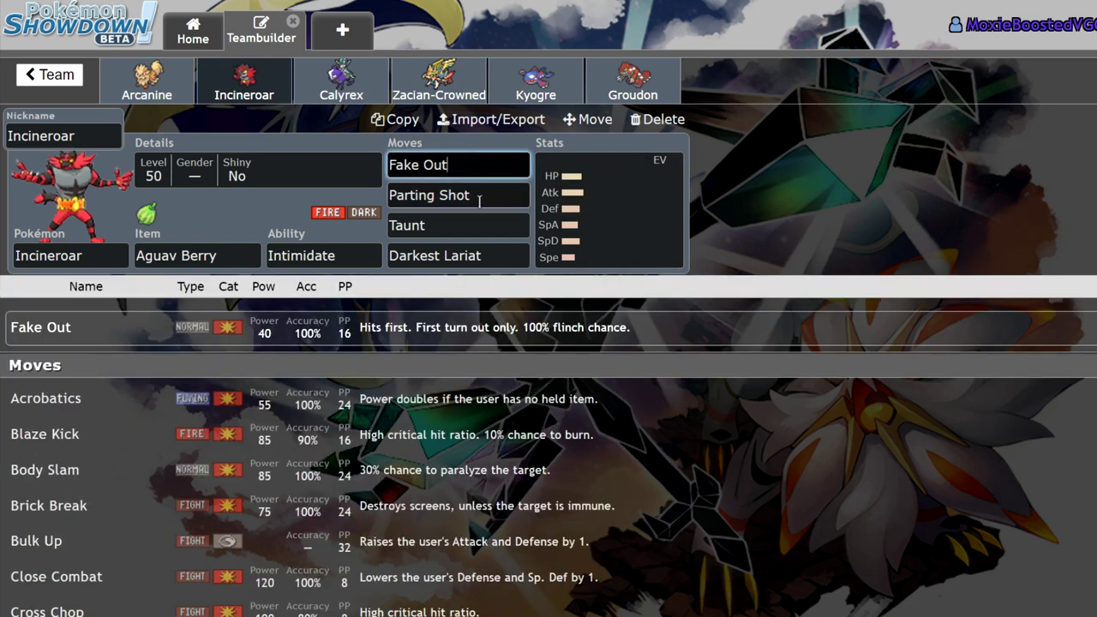
pyautogui.click(477, 225)
pyautogui.click(500, 196)
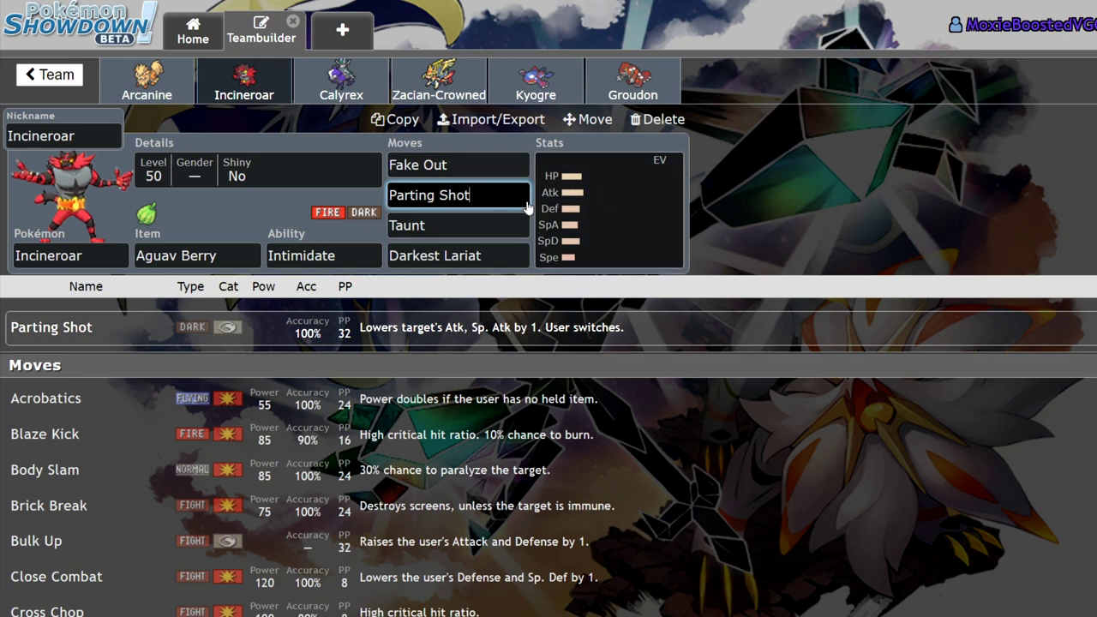
pyautogui.hotkey('ctrl', 'a')
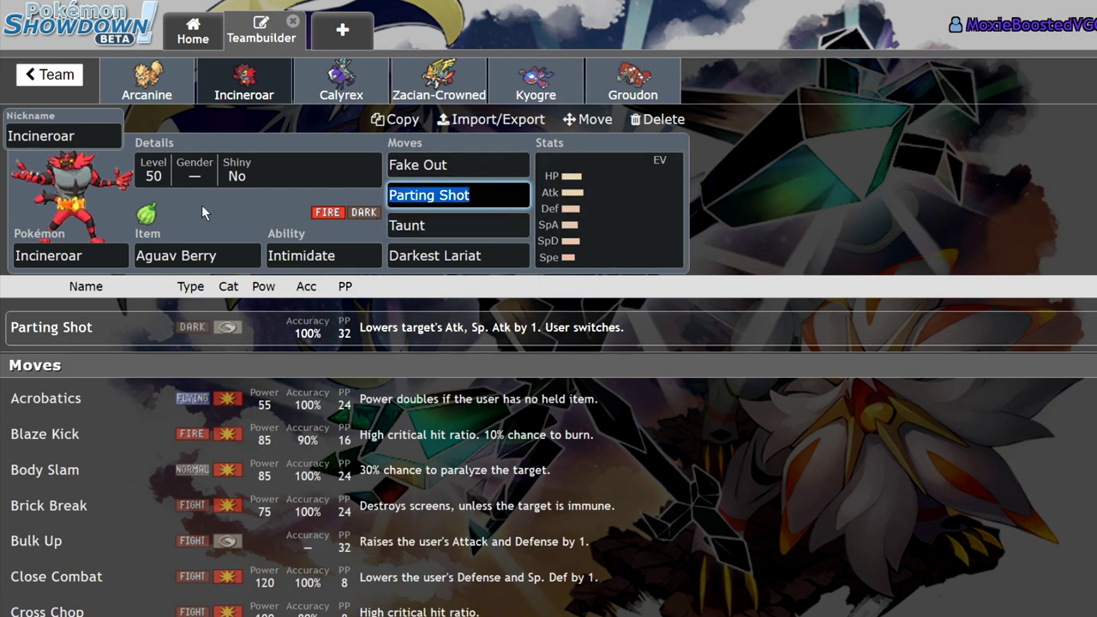
pyautogui.write('burn')
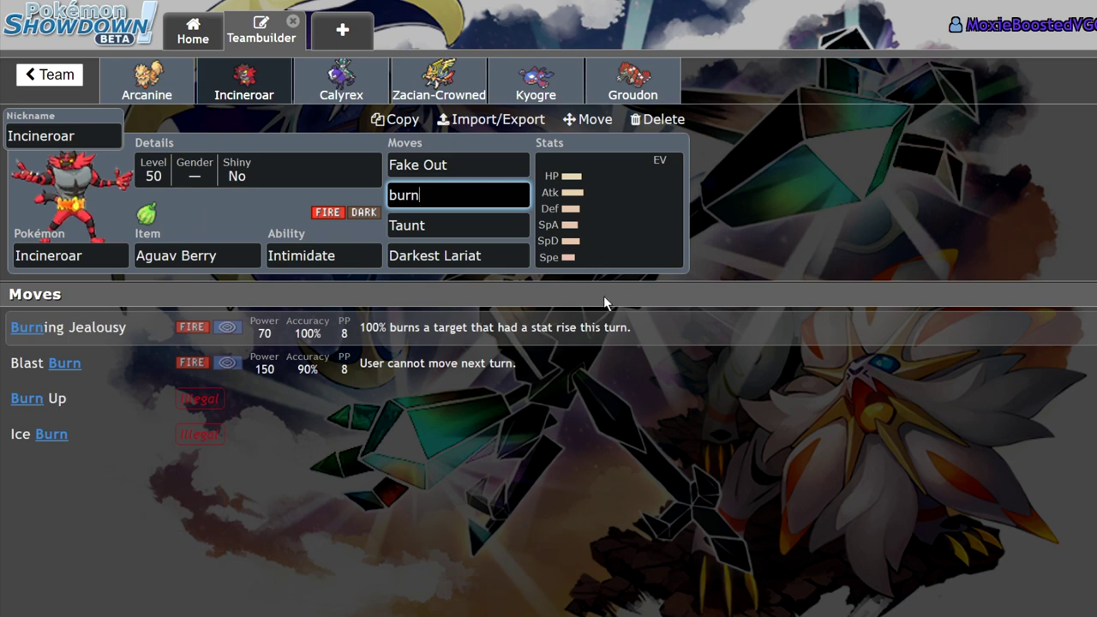
pyautogui.click(576, 332)
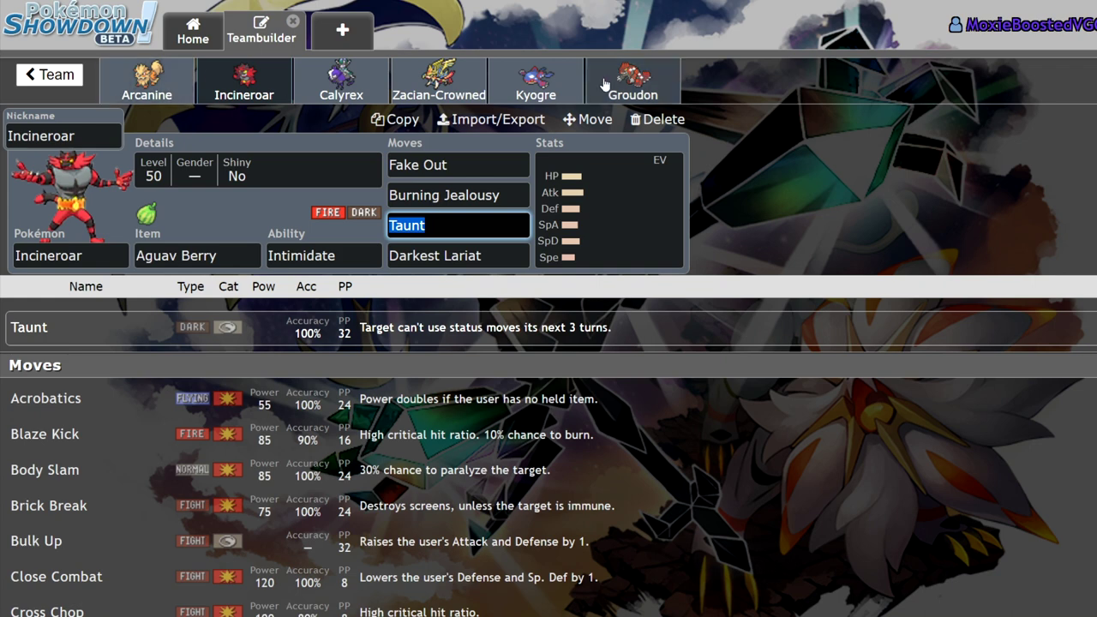
# - Review Arcanine's moves alongside the Zacian-Crowned set
pyautogui.click(147, 81)
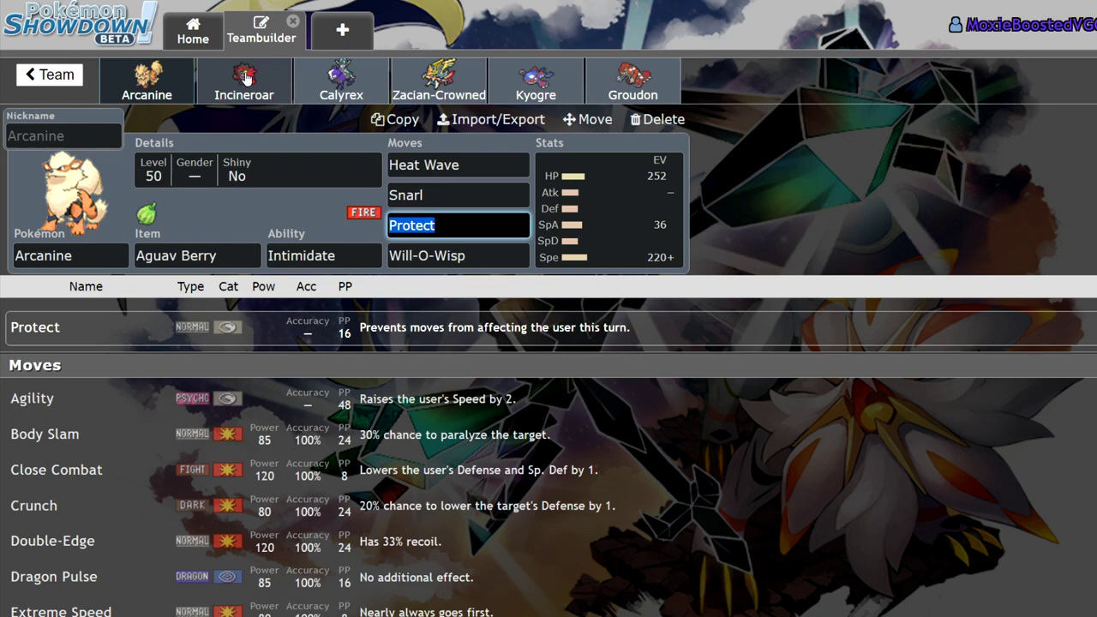
pyautogui.click(426, 92)
pyautogui.click(146, 80)
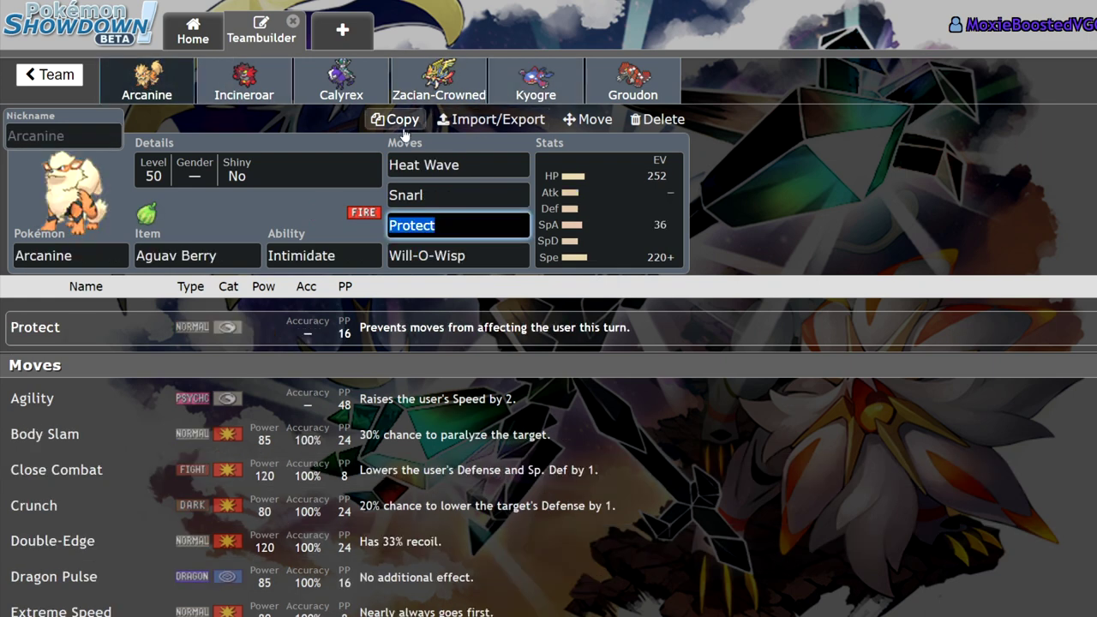
# - Review the stats and EV spreads of Arcanine, Kyogre, Groudon and Incineroar
pyautogui.click(604, 215)
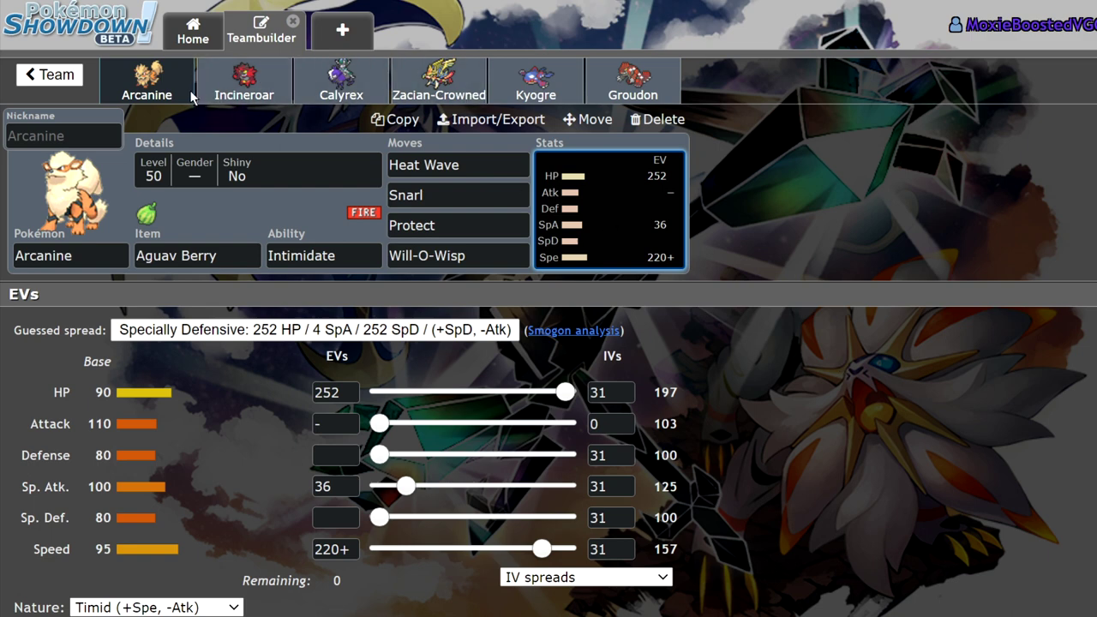
pyautogui.click(534, 98)
pyautogui.click(655, 100)
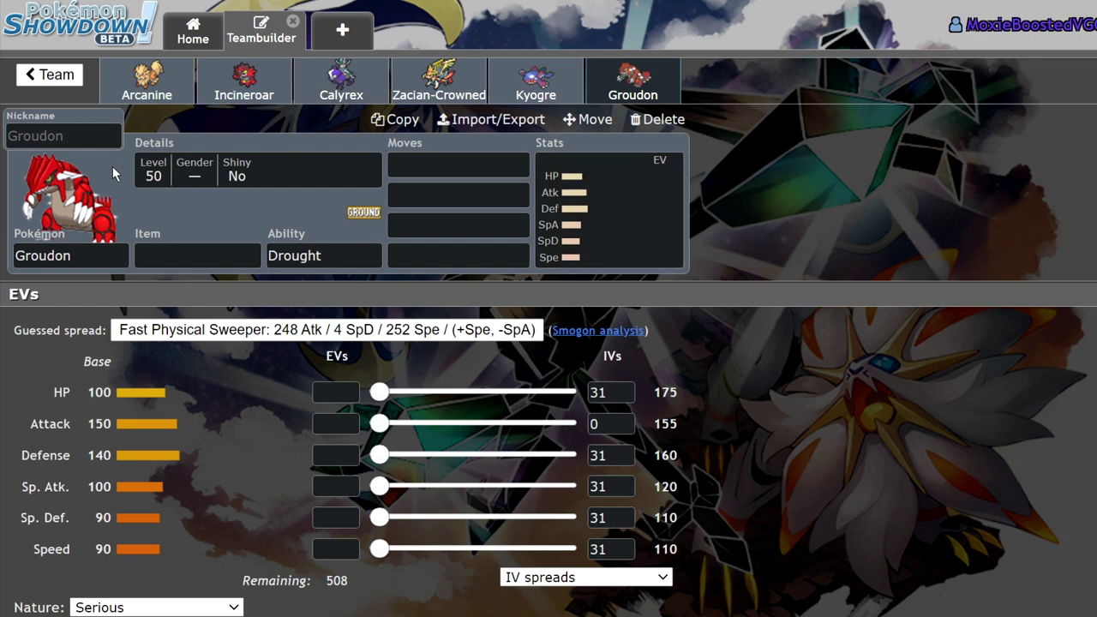
pyautogui.click(239, 79)
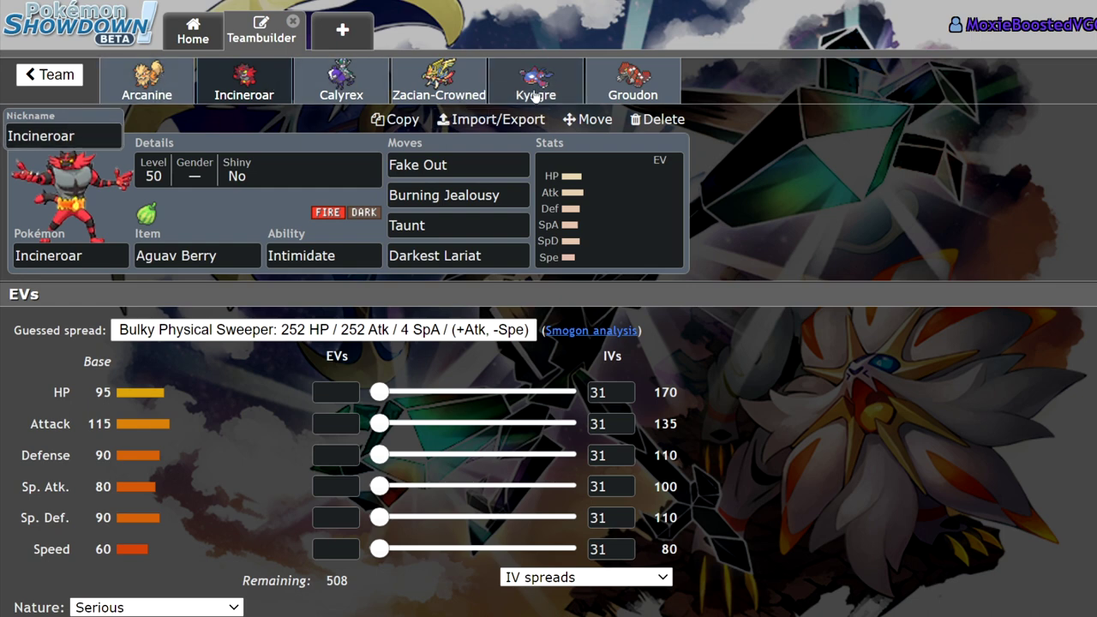
pyautogui.click(536, 81)
pyautogui.click(633, 82)
pyautogui.click(240, 98)
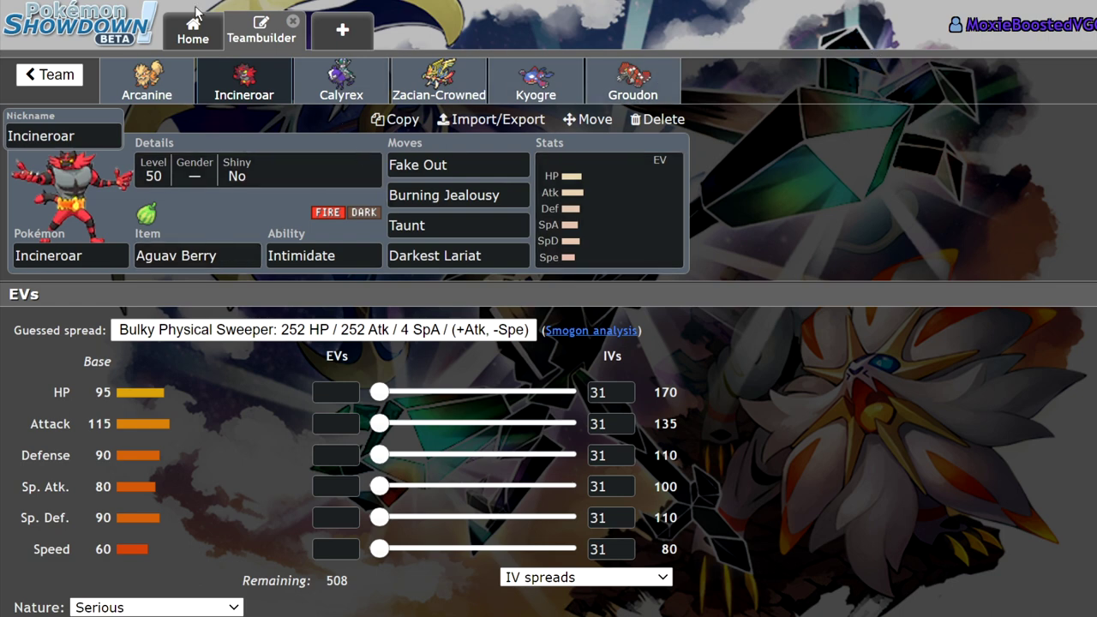
# - Export Arcanine's set as text and copy it
pyautogui.click(146, 81)
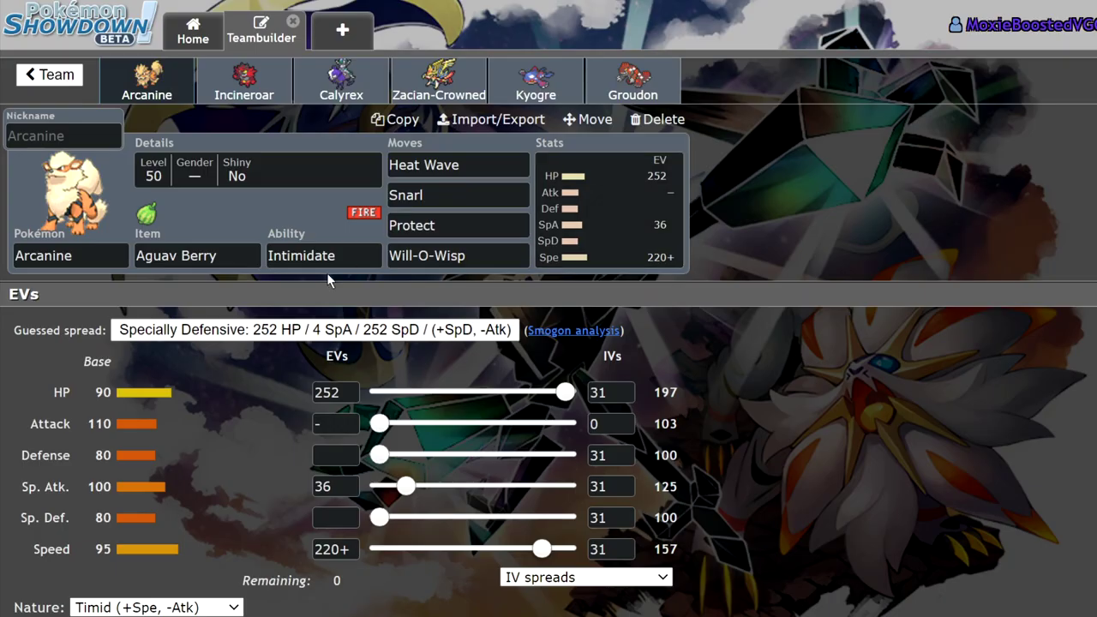
pyautogui.click(484, 119)
pyautogui.hotkey('ctrl', 'c')
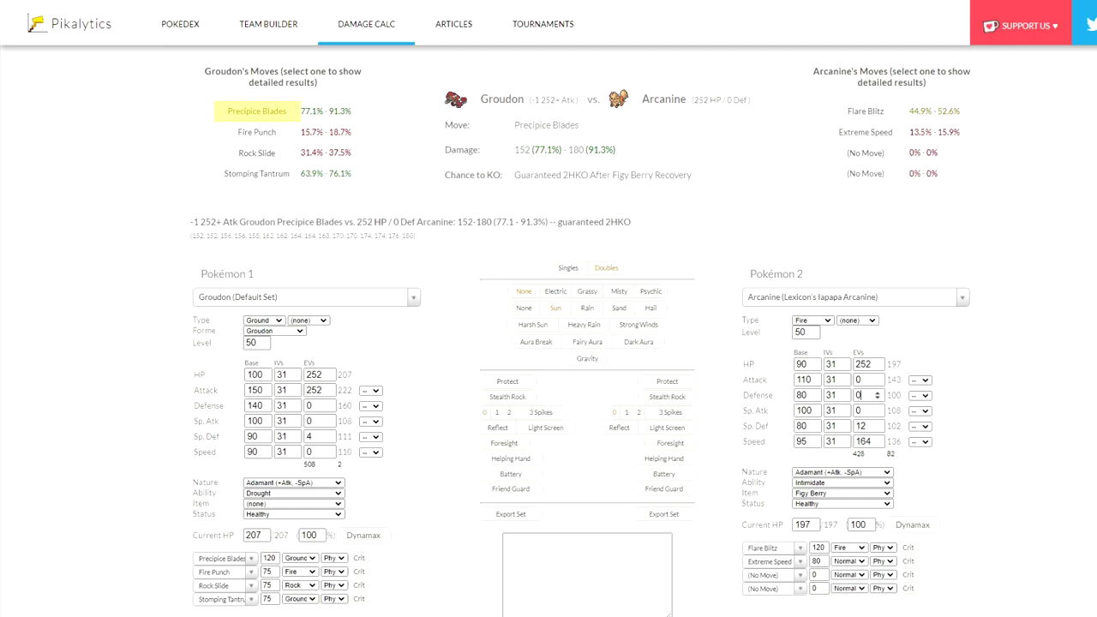
# - Switch to the Pikalytics damage calculator and import the copied Arcanine set
pyautogui.click(600, 605)
pyautogui.hotkey('ctrl', 'v')
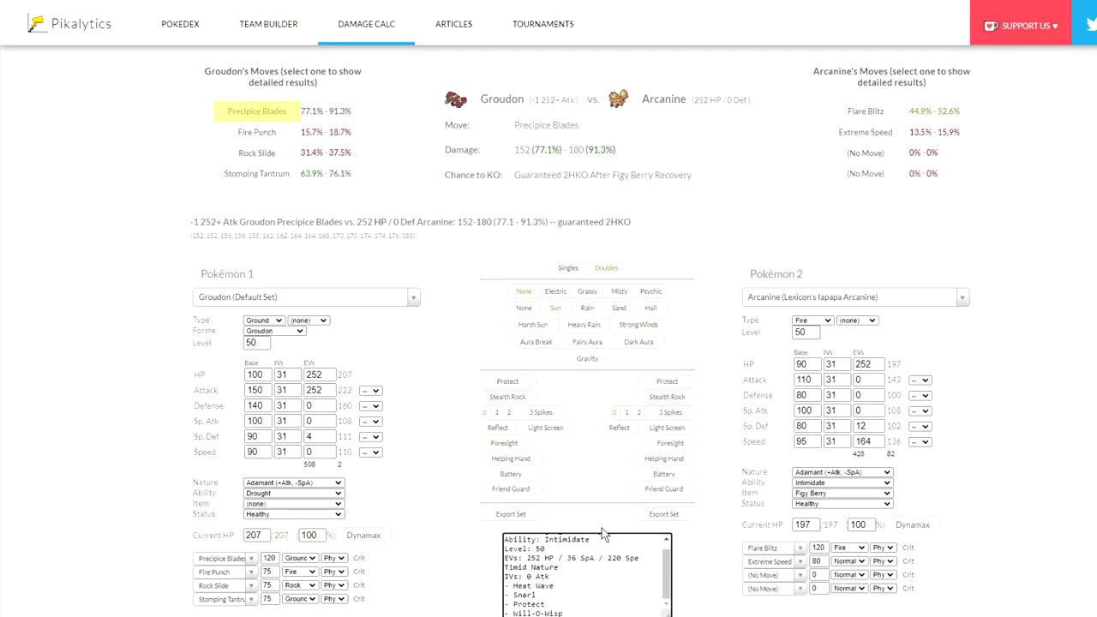
pyautogui.scroll(-3, 605, 514)
pyautogui.click(548, 421)
pyautogui.scroll(3, 933, 314)
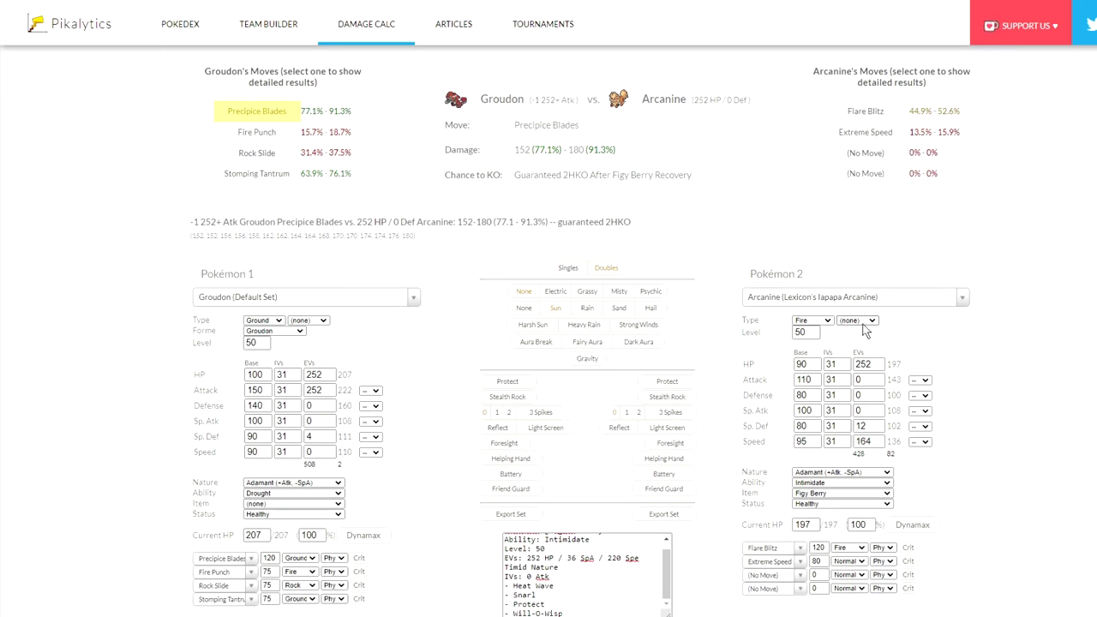
# - Load Arcanine's My Custom Set as Pokémon 2
pyautogui.click(866, 301)
pyautogui.write('arca')
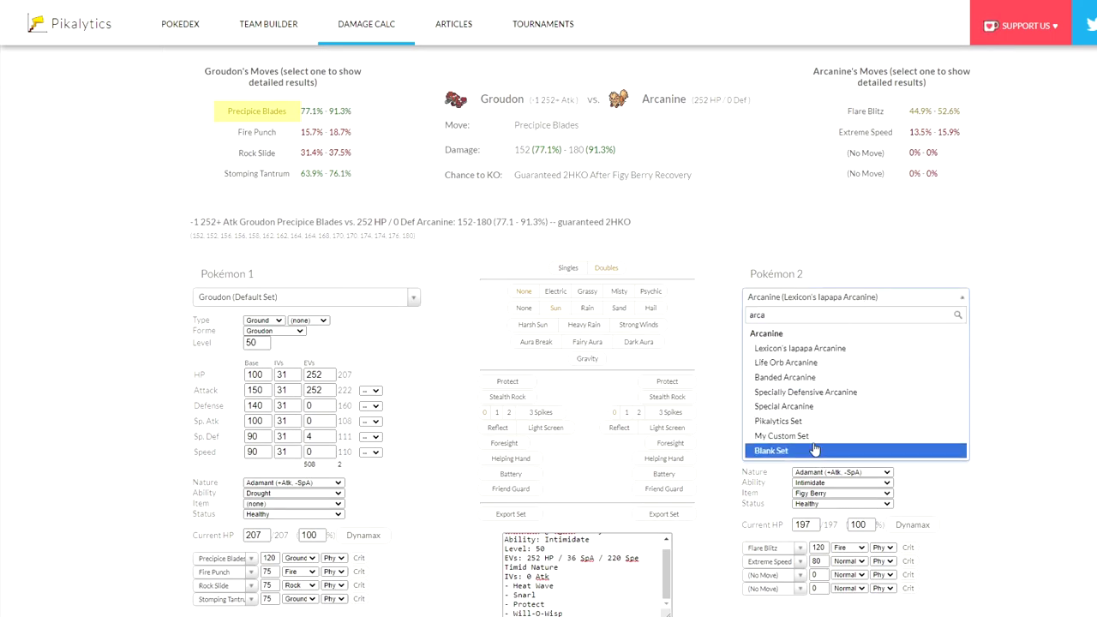
pyautogui.click(813, 438)
# - Load Groudon's Default Set as Pokémon 1
pyautogui.click(359, 296)
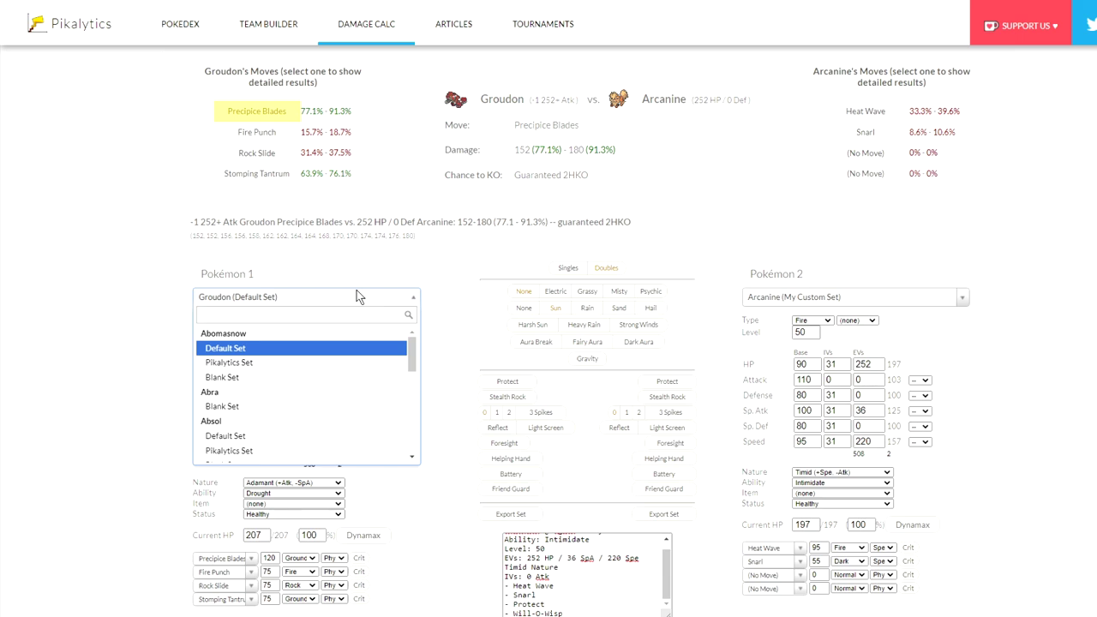
pyautogui.write('groud')
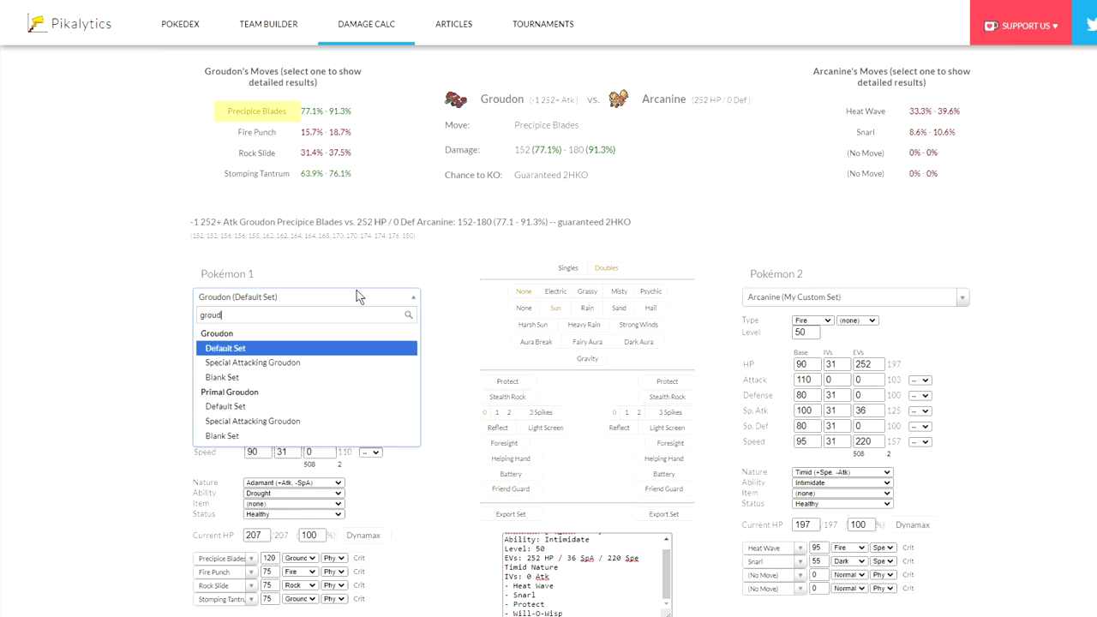
pyautogui.click(299, 350)
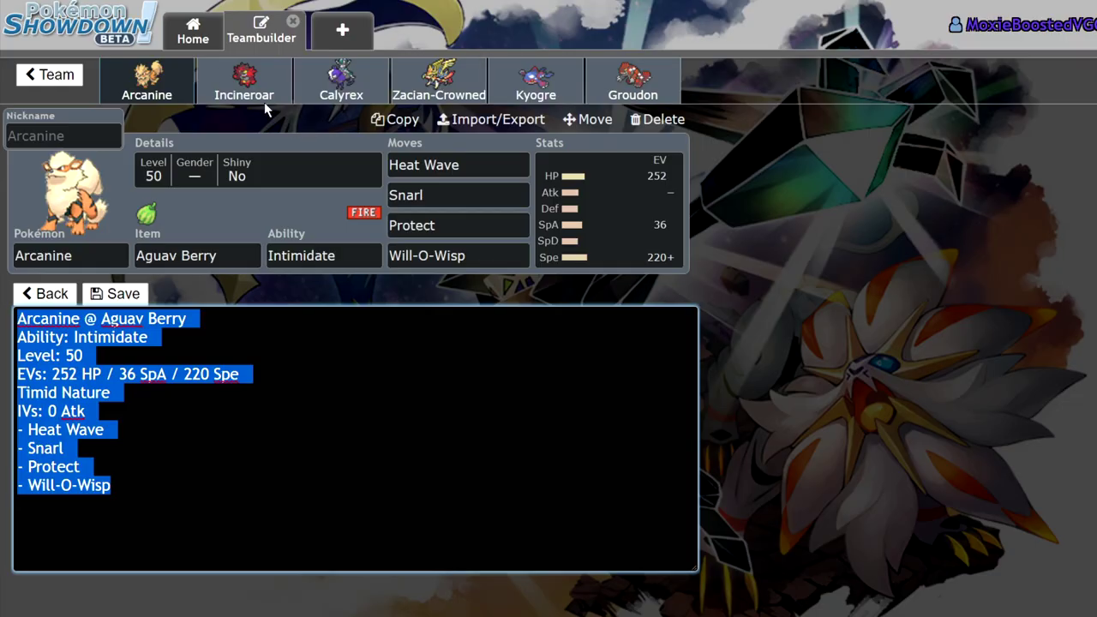
# - Switch to the Pokémon Showdown Teambuilder and view Incineroar's set
pyautogui.click(262, 99)
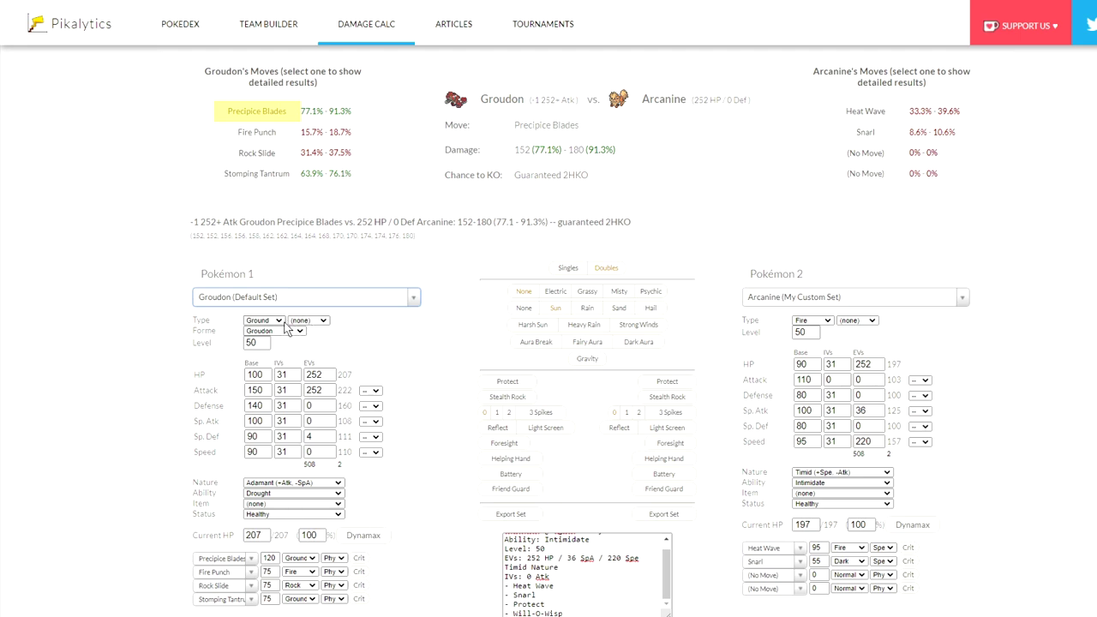
# - Set Groudon's status to Burned and show the detailed Precipice Blades result against Arcanine
pyautogui.click(291, 527)
pyautogui.click(297, 559)
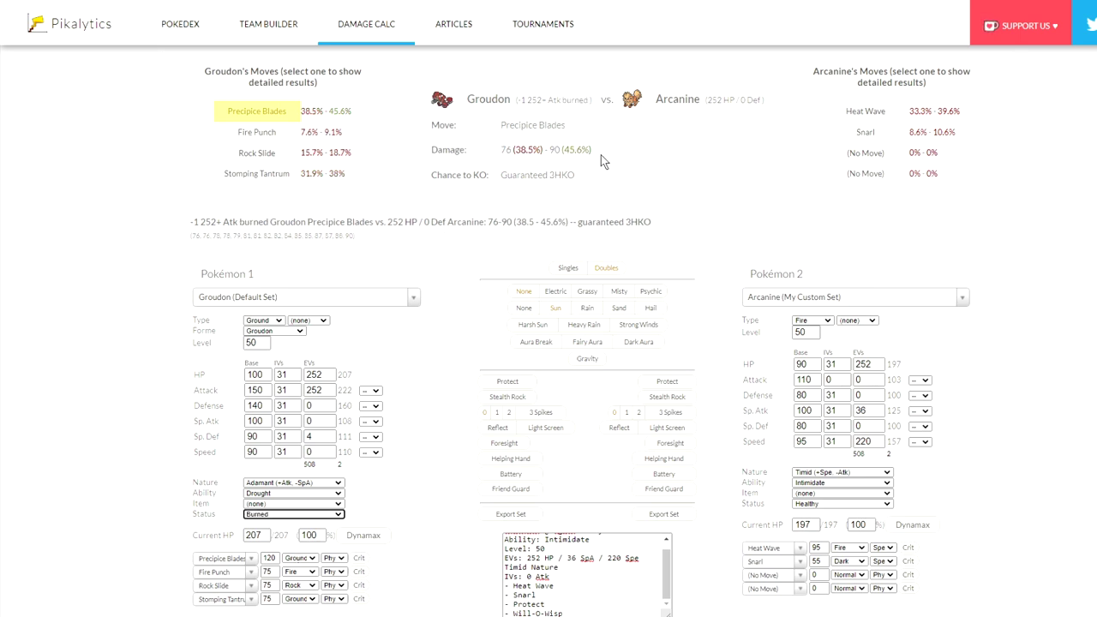
pyautogui.click(260, 114)
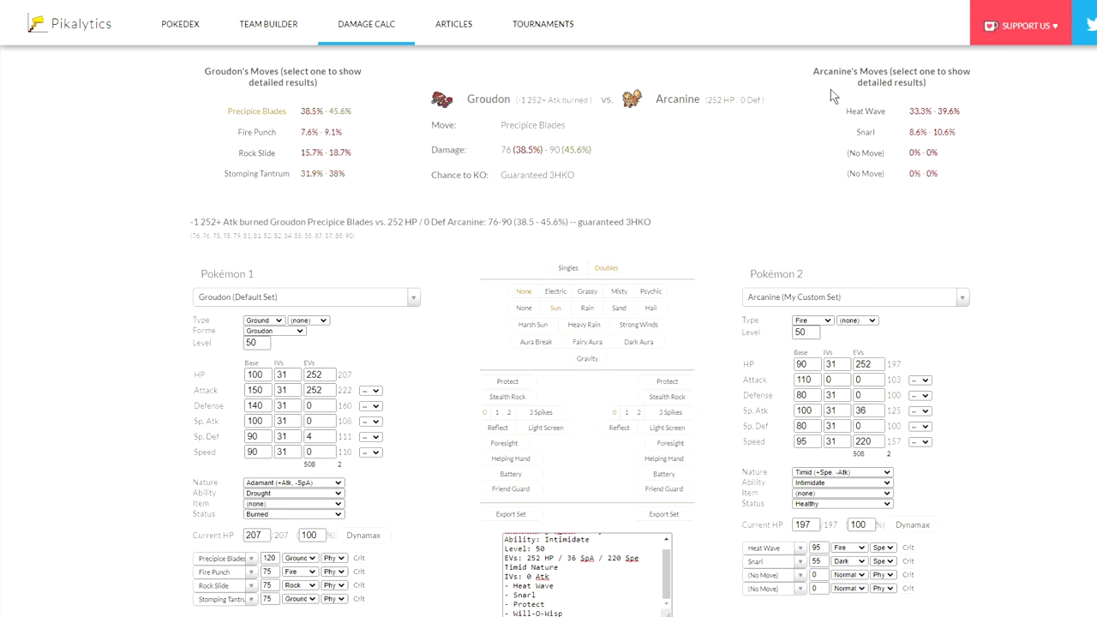
pyautogui.click(267, 117)
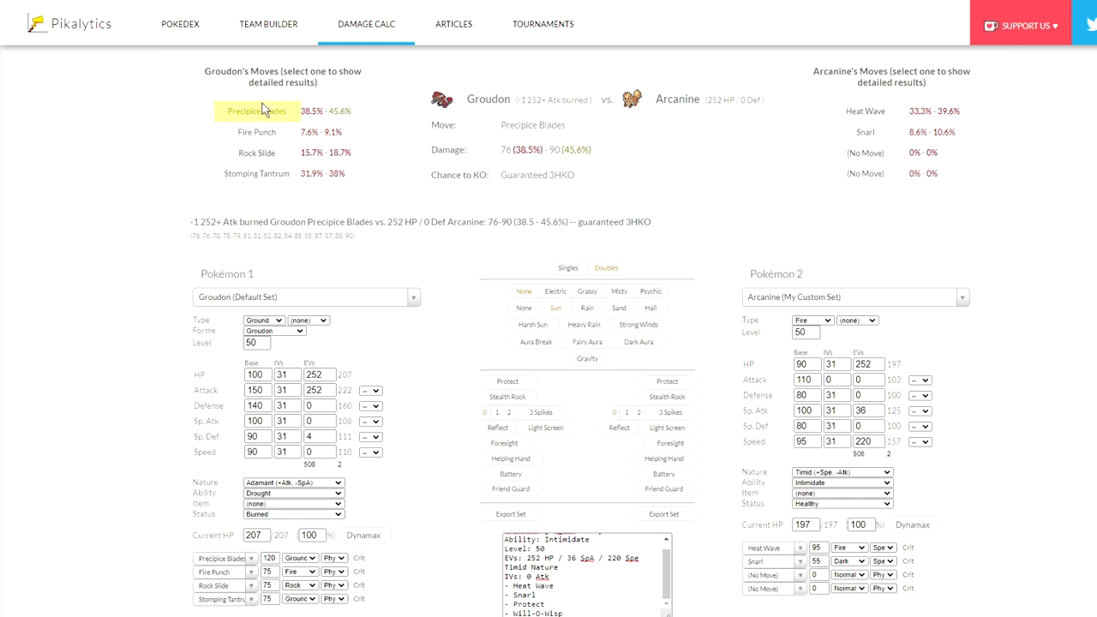
# - Load Incineroar's Default Set as Pokémon 2
pyautogui.click(887, 304)
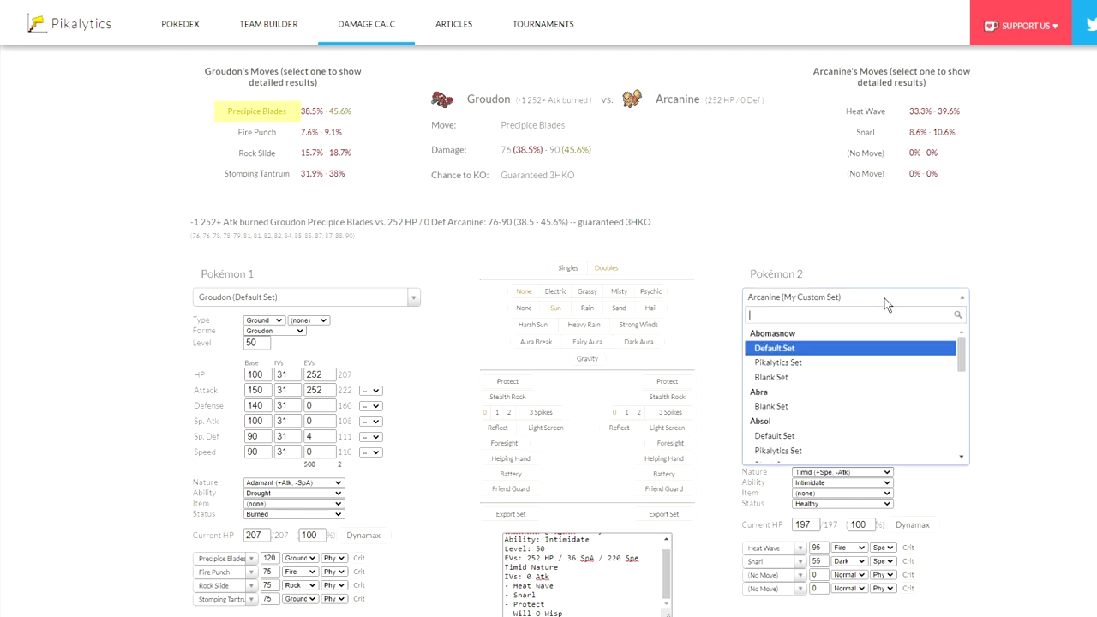
pyautogui.write('inci')
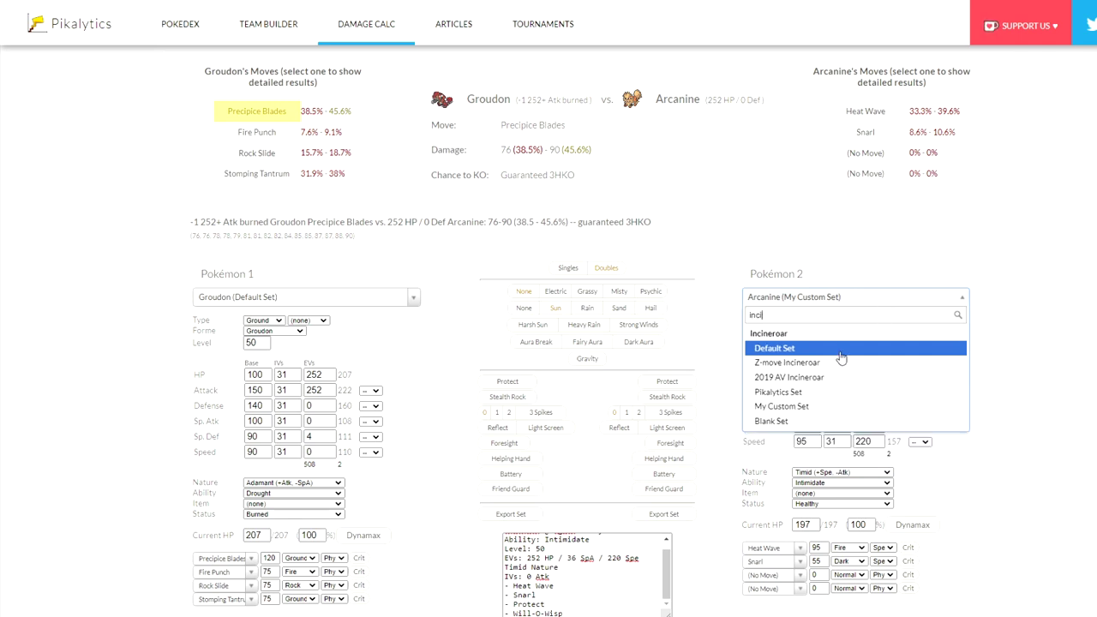
pyautogui.click(836, 353)
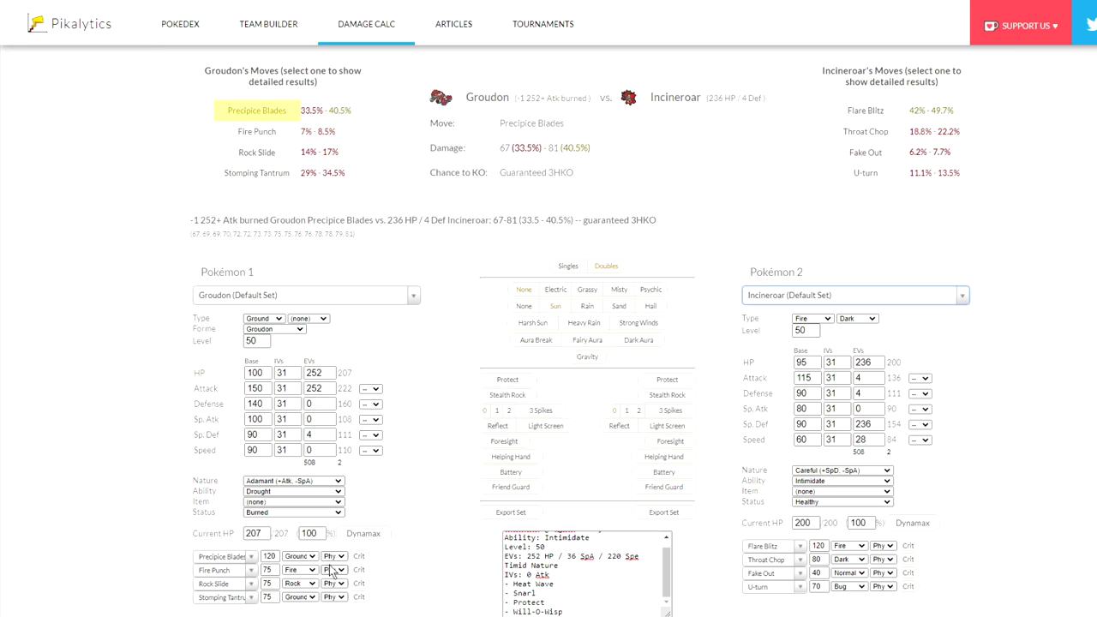
# - Set Groudon's status to Healthy and turn on its Dynamax
pyautogui.click(280, 512)
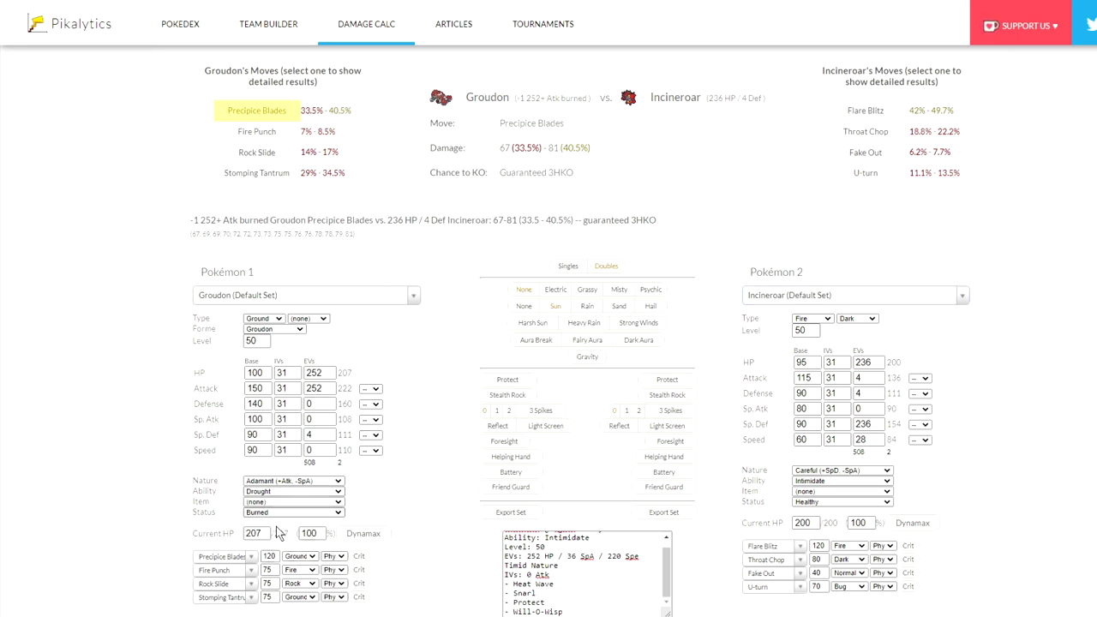
pyautogui.click(276, 532)
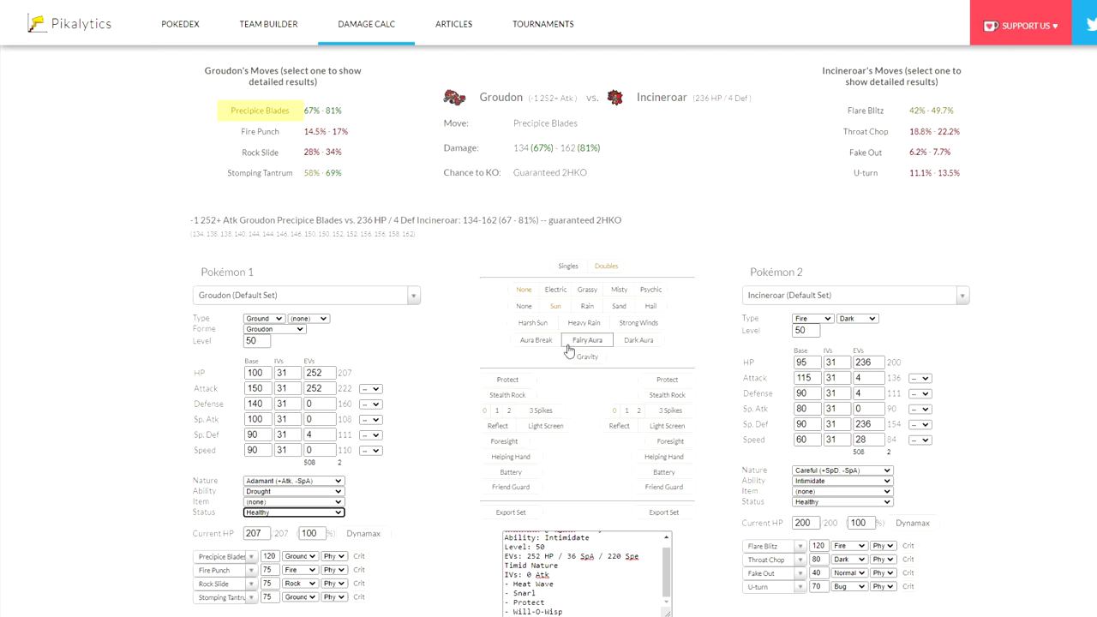
pyautogui.click(362, 534)
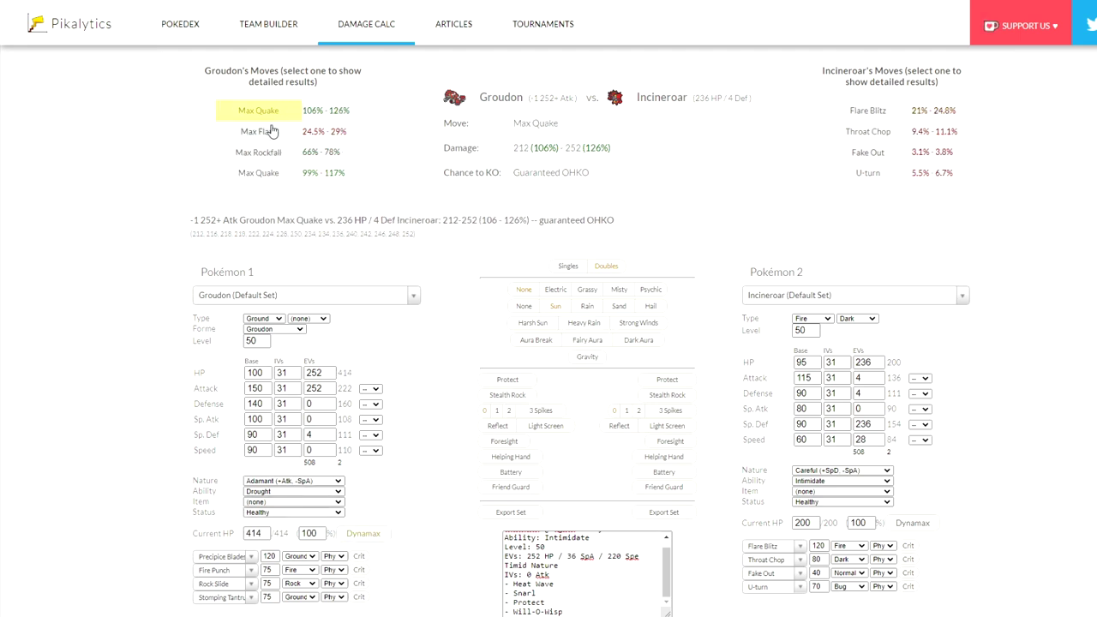
# - Set Incineroar's Defense EVs to 192 and its nature to Bold (+Def, -Atk)
pyautogui.click(864, 394)
pyautogui.press('BackSpace')
pyautogui.write('192')
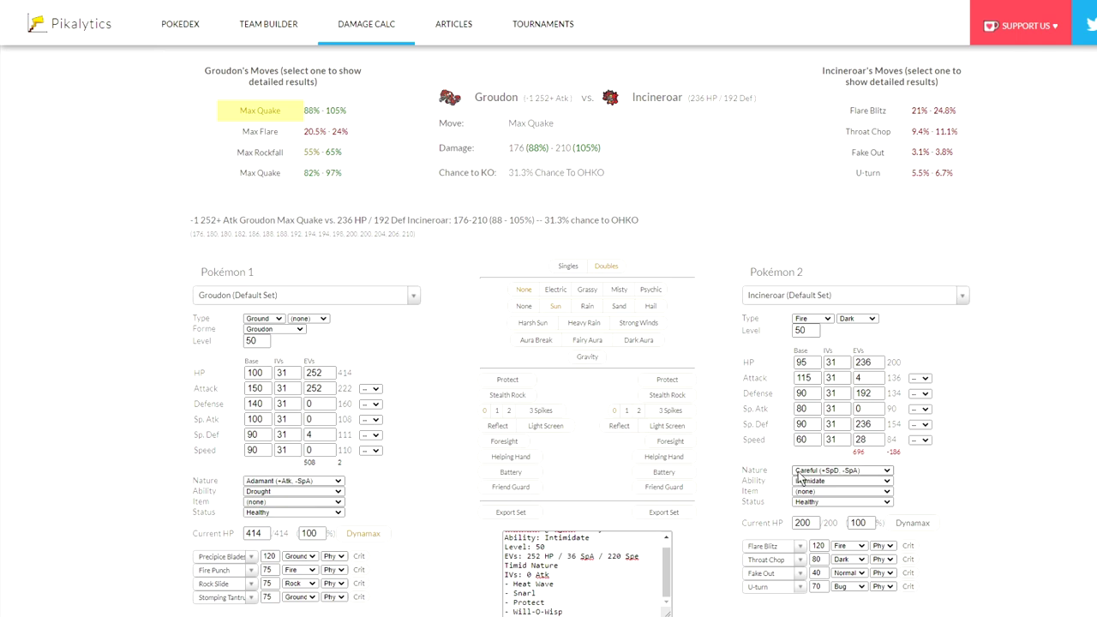
pyautogui.click(836, 315)
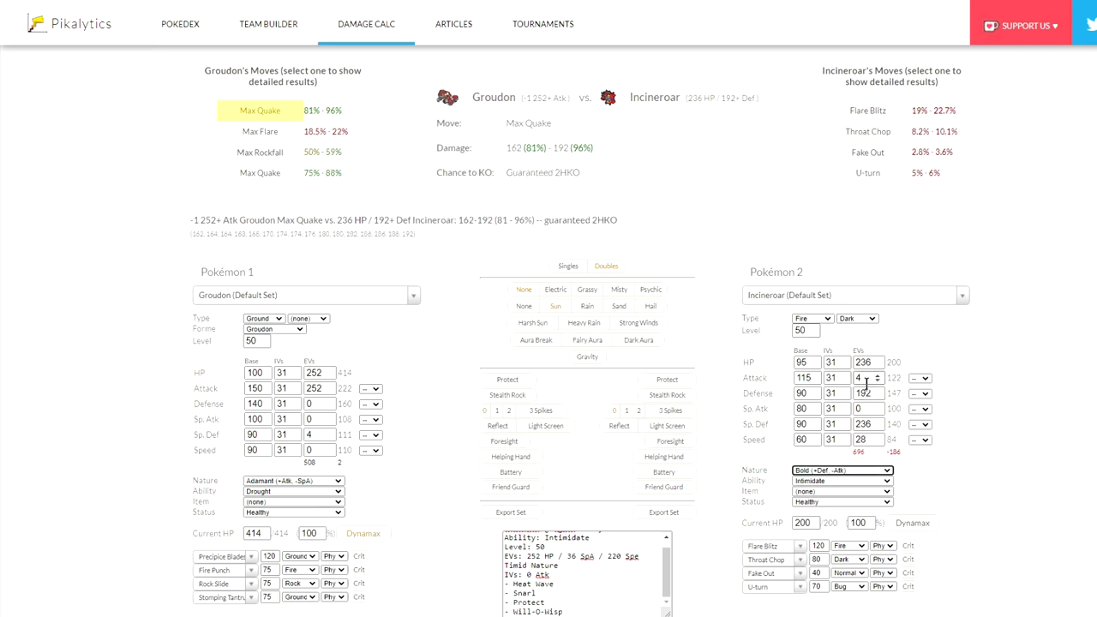
# - Set Incineroar's HP EVs to 252 and its Defense EVs to 132
pyautogui.scroll(4, 870, 363)
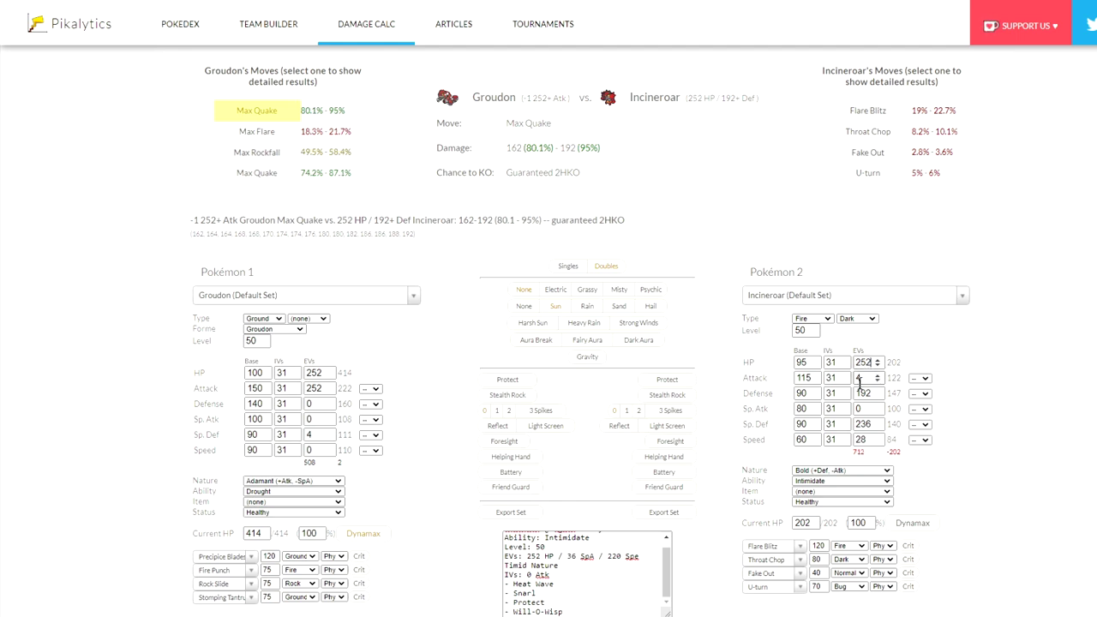
pyautogui.scroll(-18, 860, 396)
pyautogui.scroll(2, 859, 396)
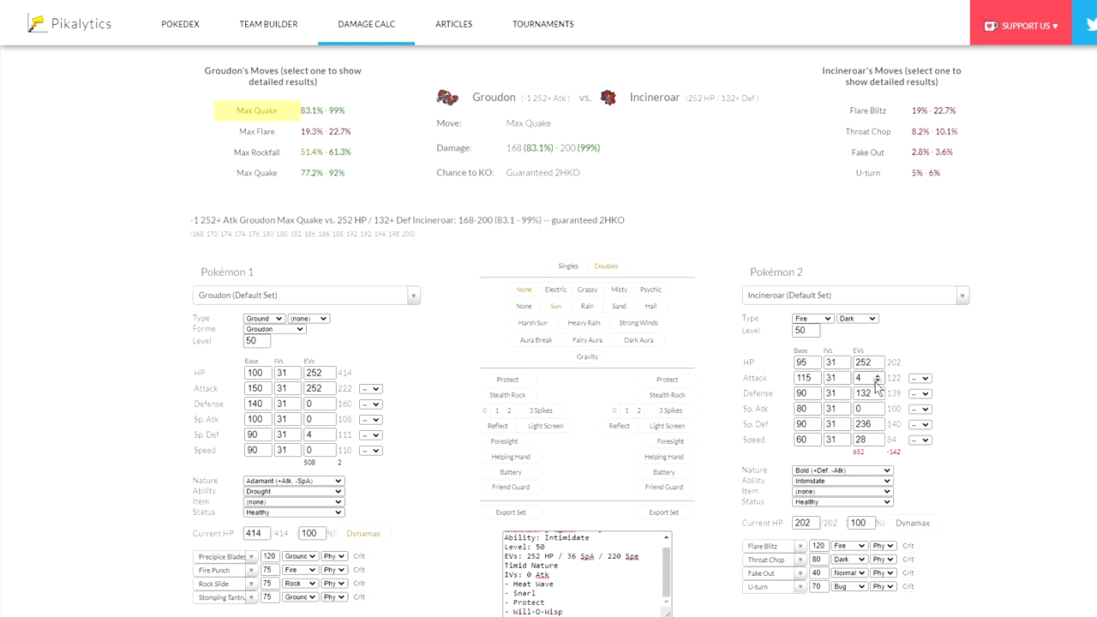
# - Set Incineroar's Sp. Def, Attack and Speed EVs to 0
pyautogui.doubleClick(871, 426)
pyautogui.write('0')
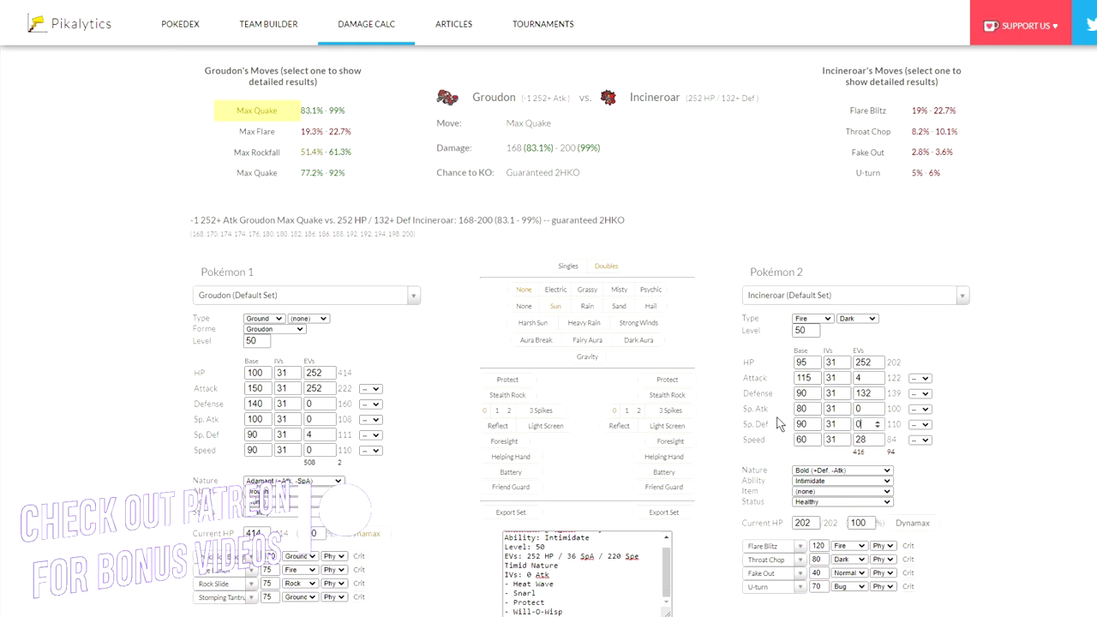
pyautogui.doubleClick(861, 378)
pyautogui.write('0')
pyautogui.doubleClick(862, 439)
pyautogui.write('0')
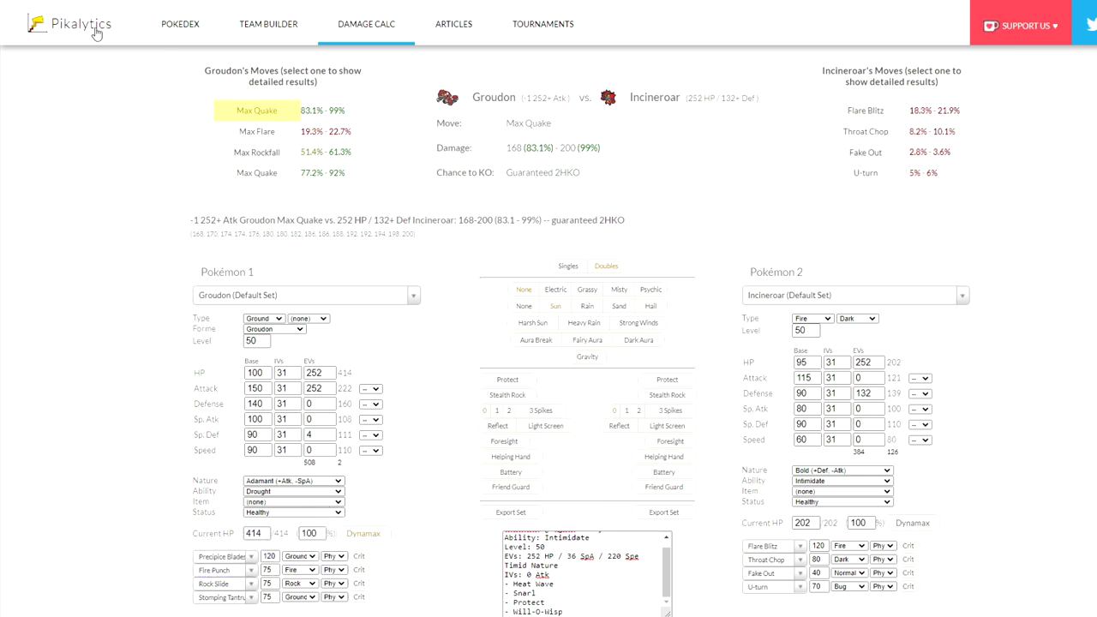
# - Check Arcanine's set in the Pokémon Showdown Teambuilder and return to the Pikalytics damage calculator
pyautogui.hotkey('alt', 'Tab')
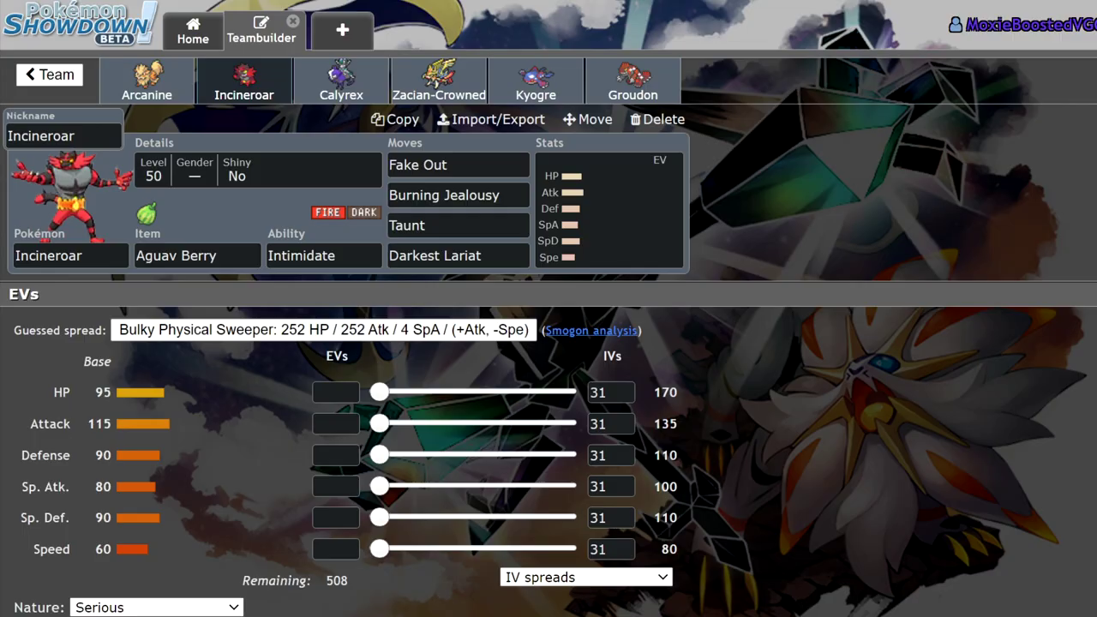
pyautogui.click(147, 81)
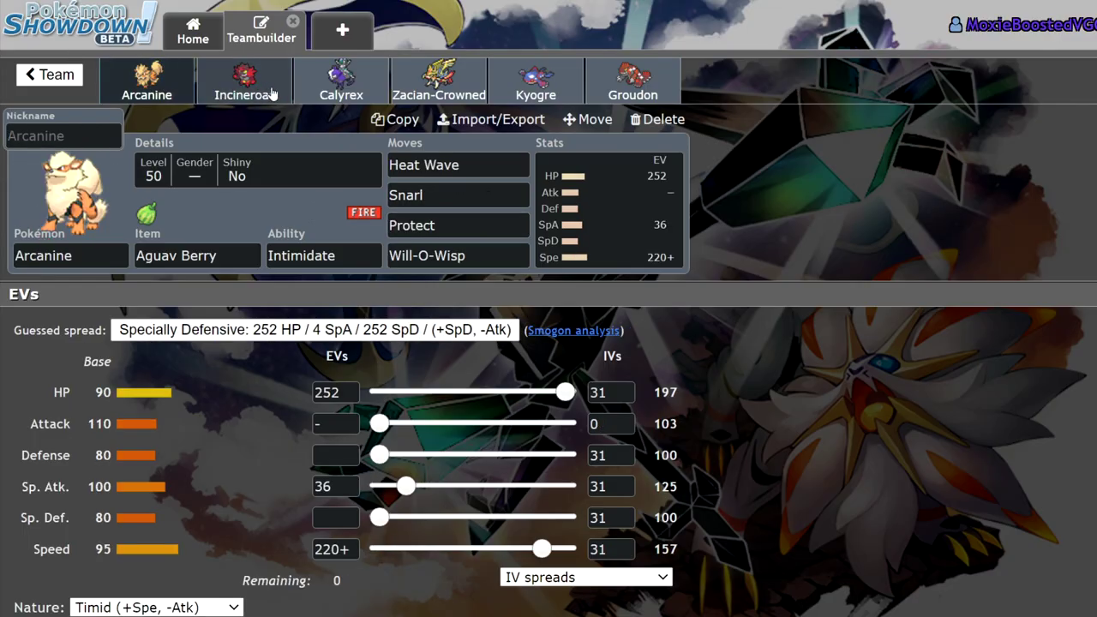
pyautogui.hotkey('alt', 'Tab')
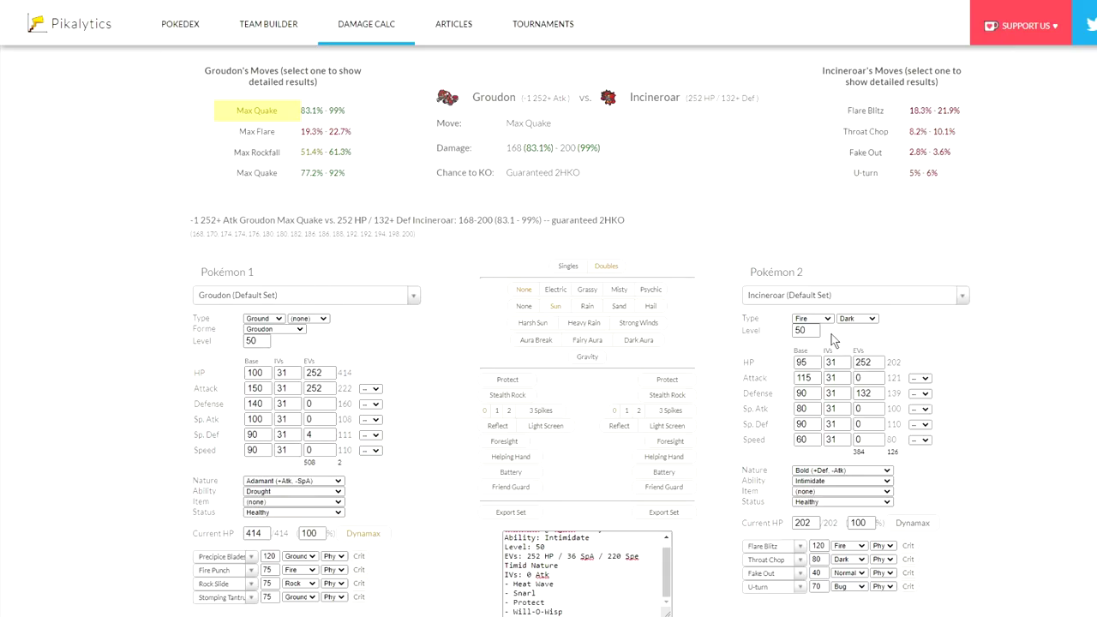
# - Load Kyogre's Default Set as Pokémon 1
pyautogui.click(276, 296)
pyautogui.write('kyo')
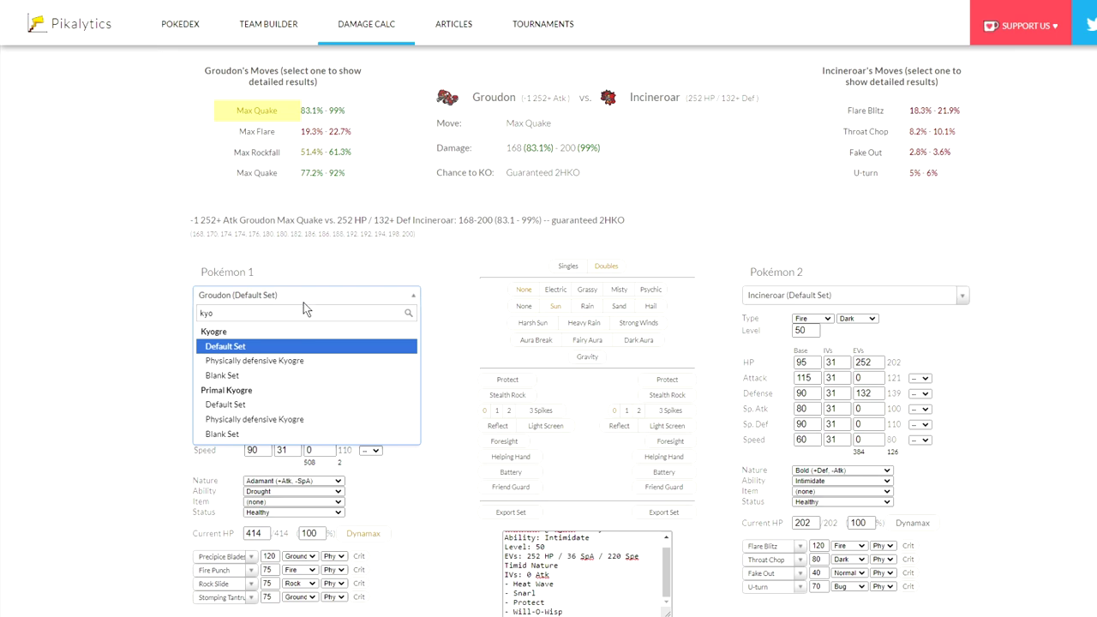
pyautogui.click(248, 346)
# - Load Arcanine's My Custom Set as Pokémon 2 against Kyogre
pyautogui.click(832, 296)
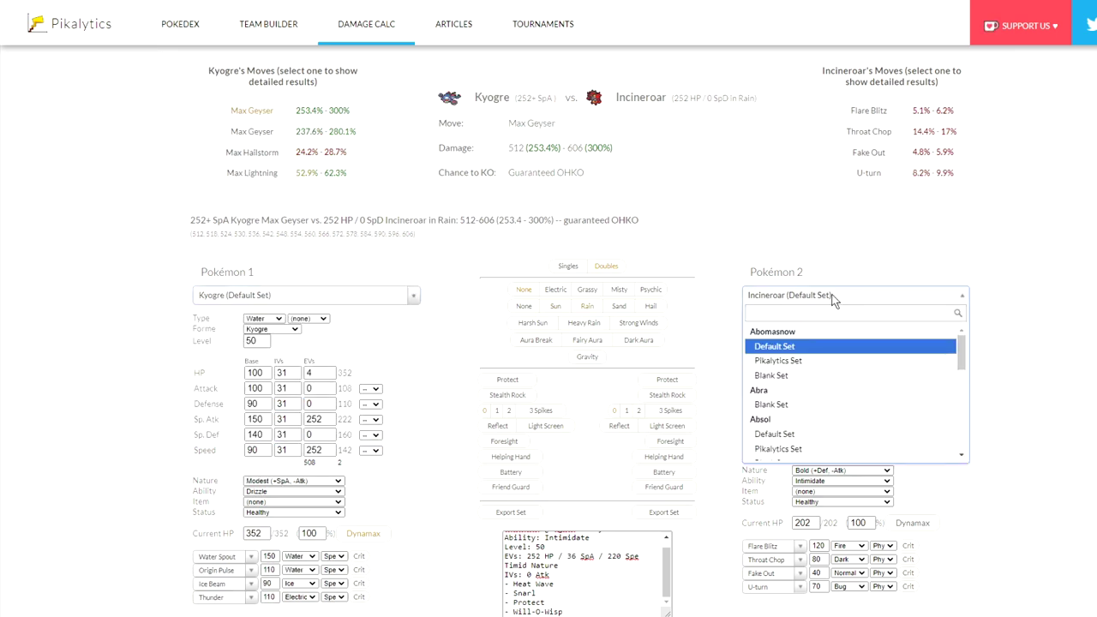
pyautogui.write('arca')
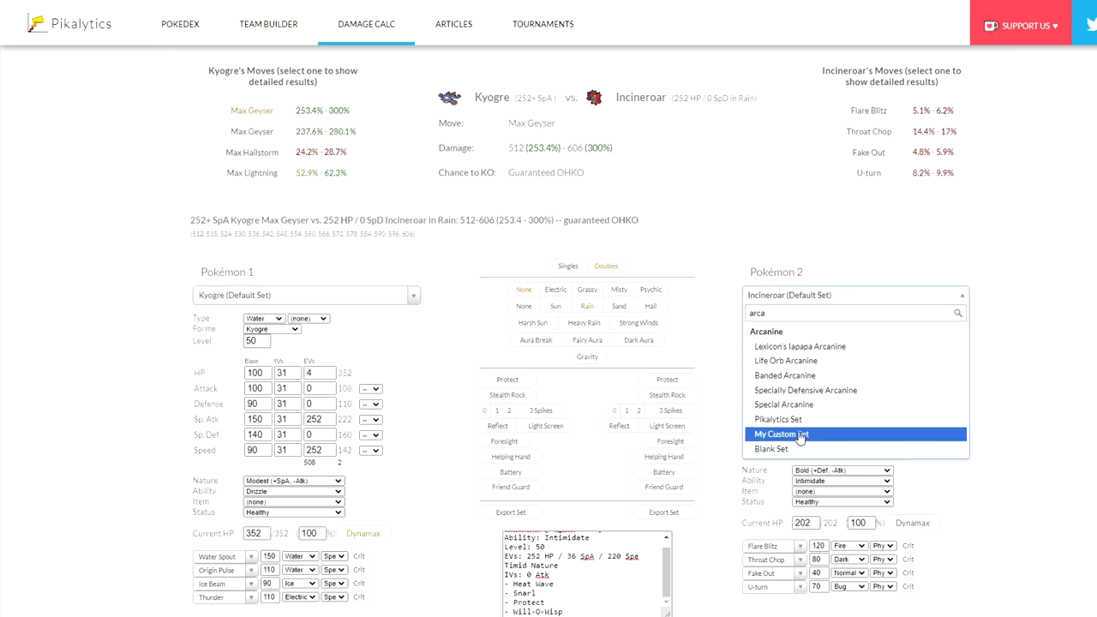
pyautogui.click(772, 434)
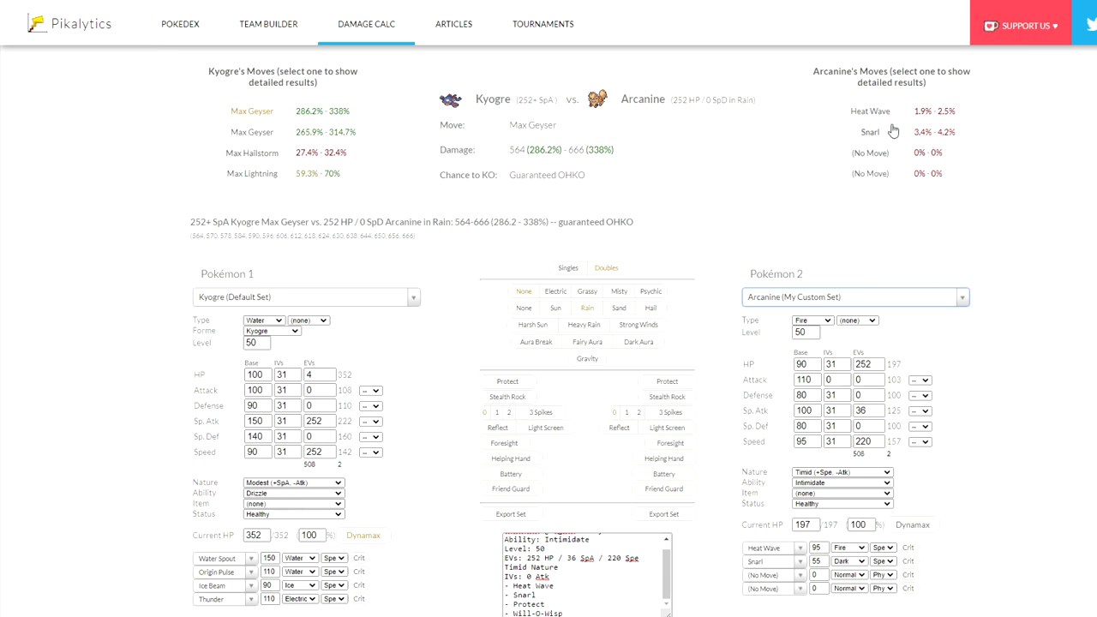
# - Turn off Kyogre's Dynamax and set its Sp. Atk stage to -1
pyautogui.click(362, 535)
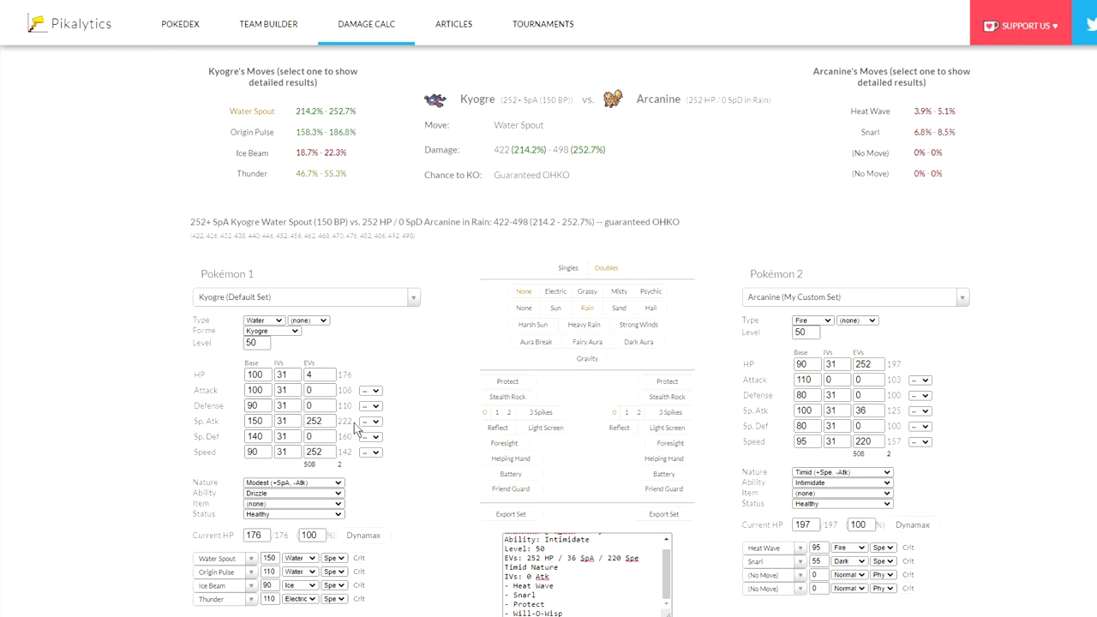
pyautogui.click(381, 494)
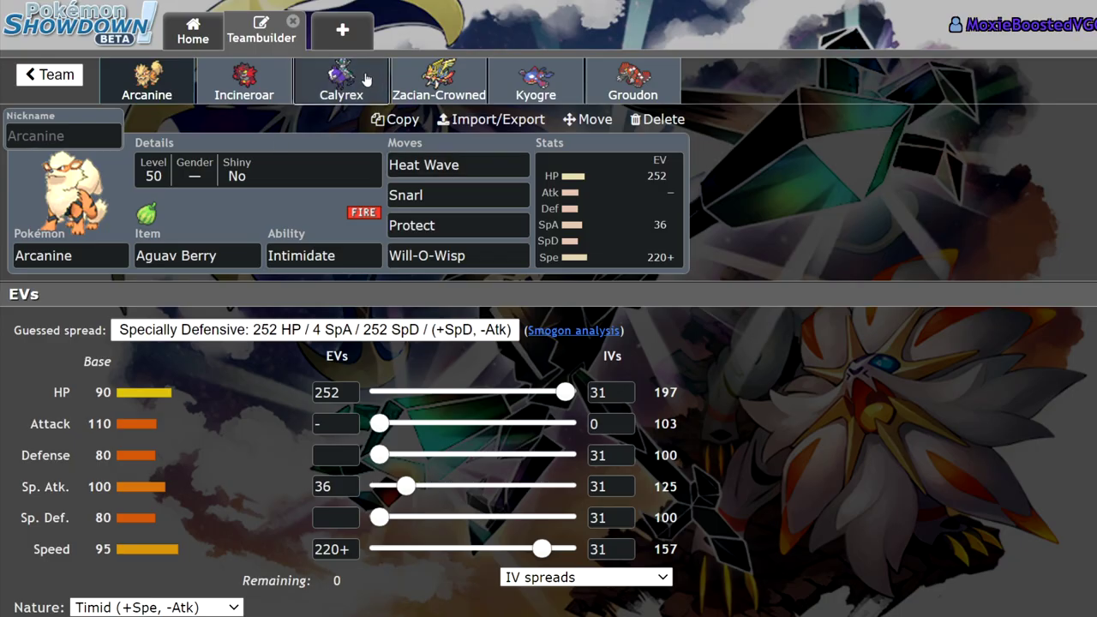
# - Review the Teambuilder sets of Calyrex, Kyogre, Incineroar, Arcanine and Zacian-Crowned to compare how each support fits against them
pyautogui.click(364, 93)
pyautogui.click(536, 81)
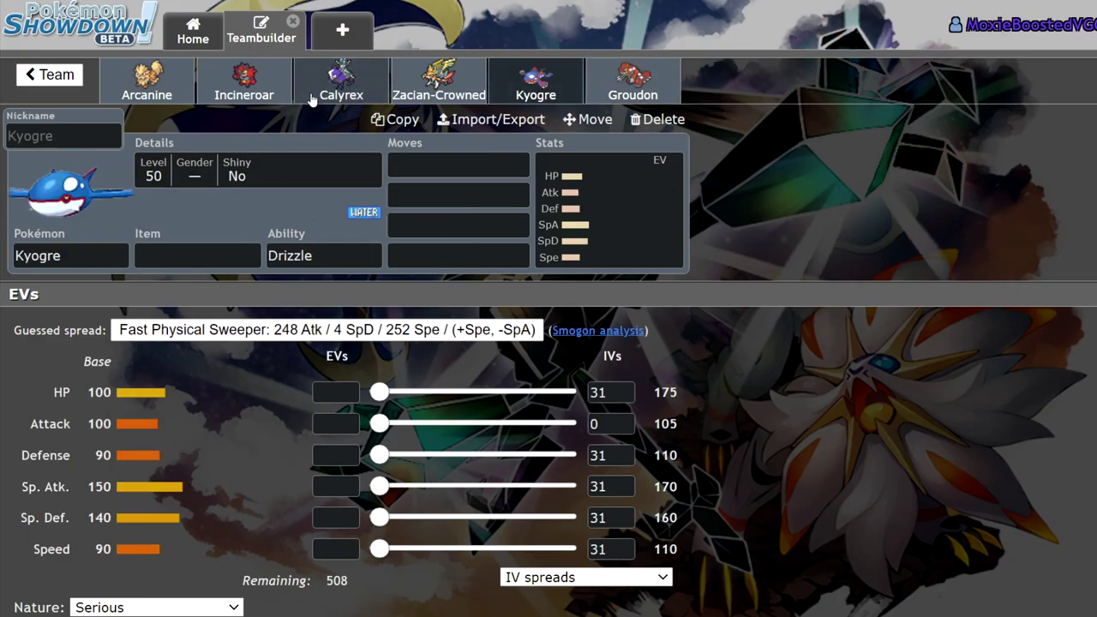
pyautogui.click(247, 84)
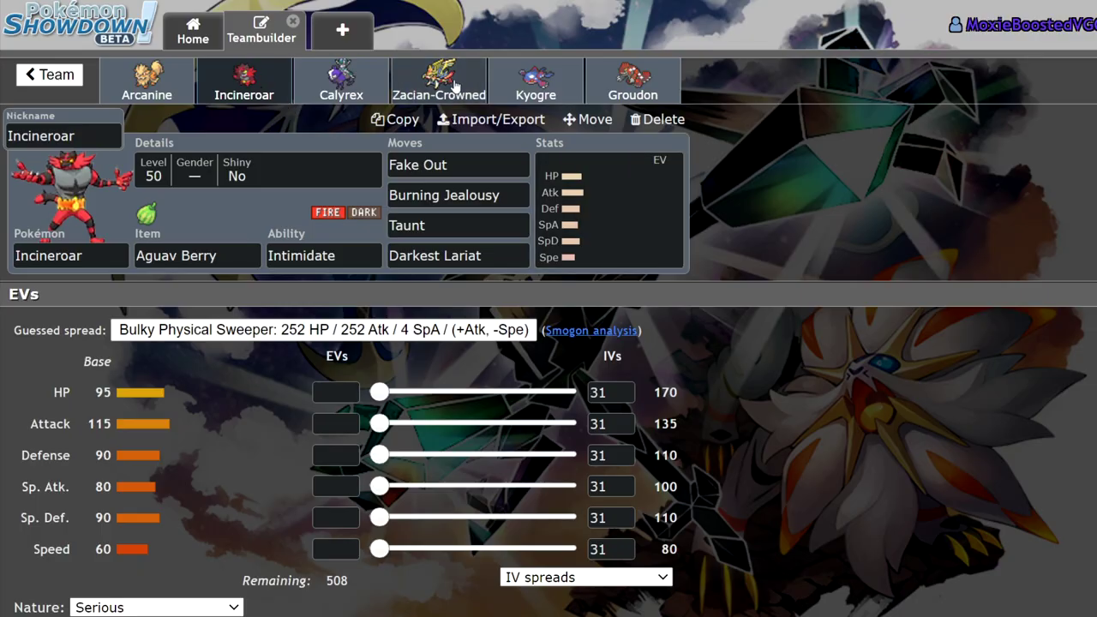
pyautogui.click(297, 96)
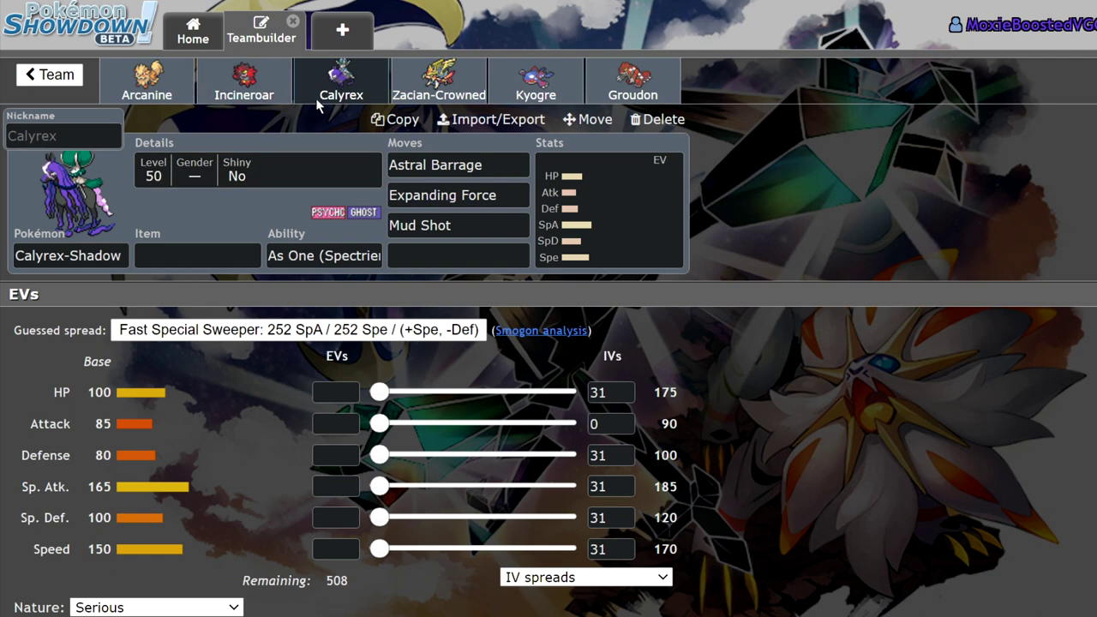
pyautogui.click(250, 90)
pyautogui.click(345, 89)
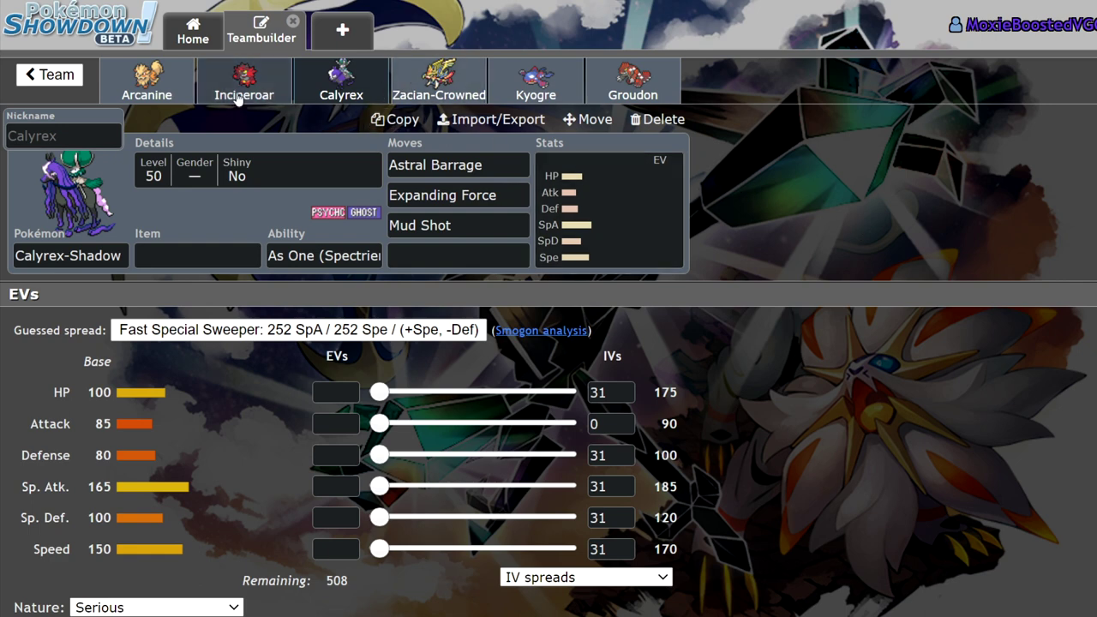
pyautogui.click(166, 91)
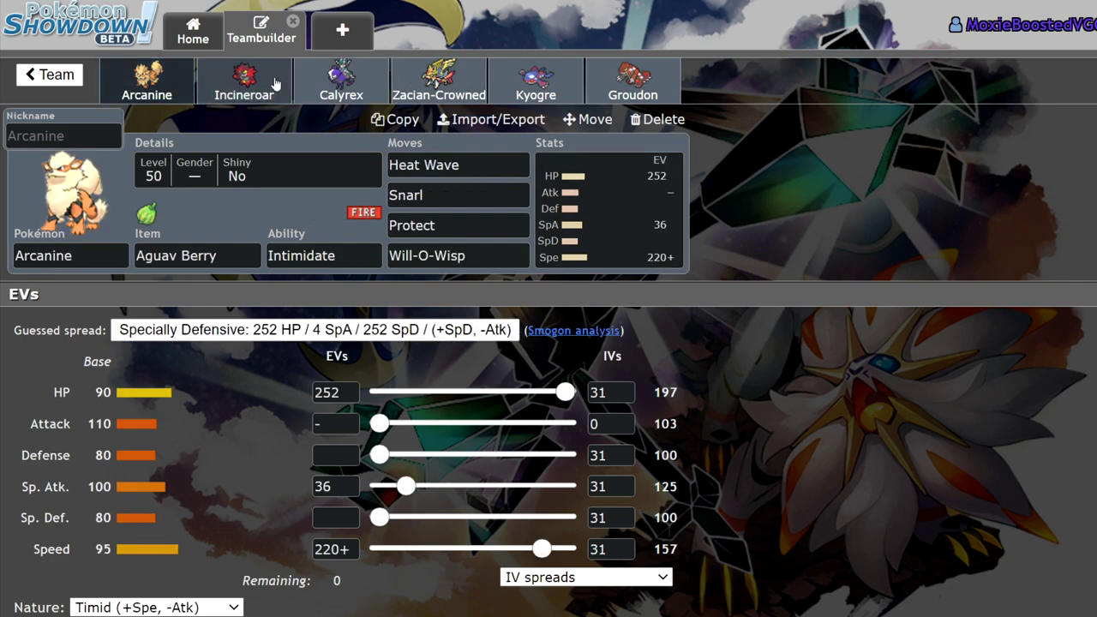
pyautogui.click(334, 90)
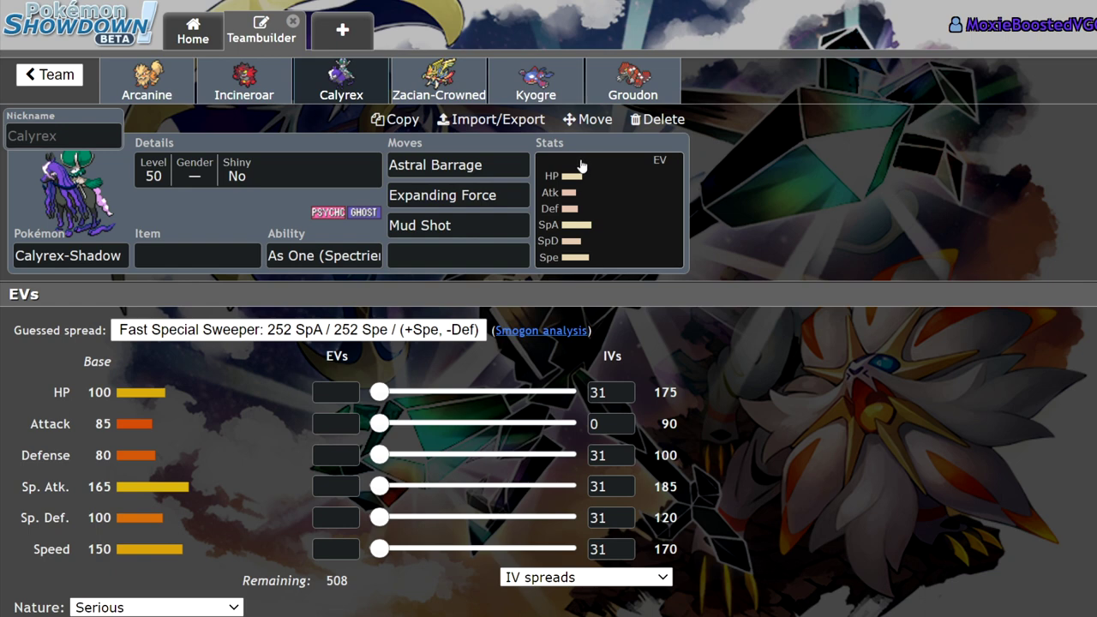
pyautogui.click(422, 92)
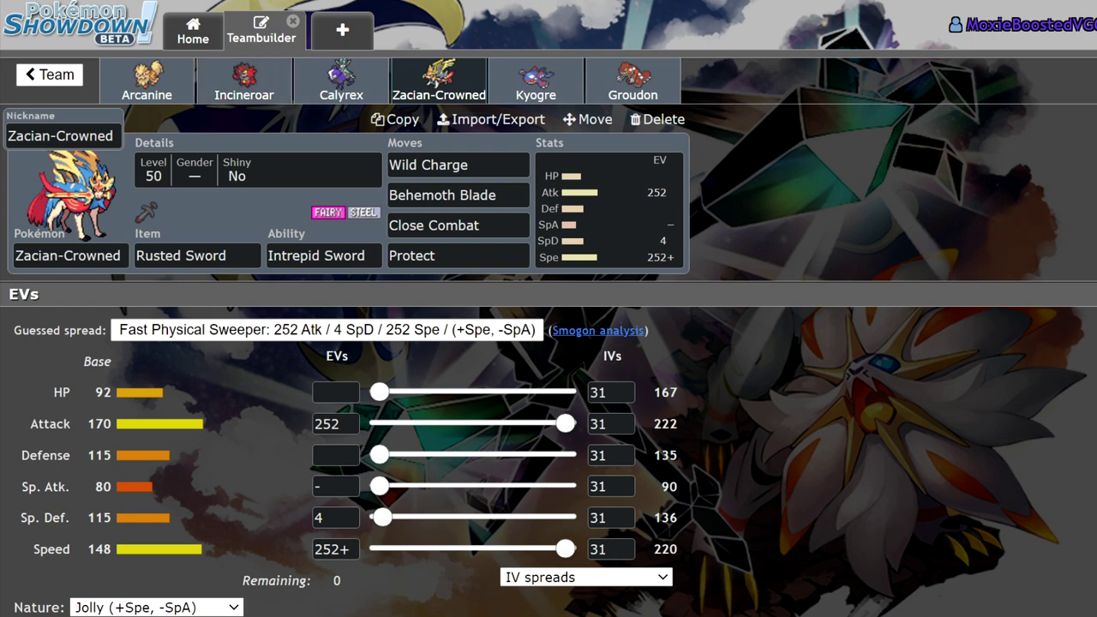
pyautogui.click(151, 86)
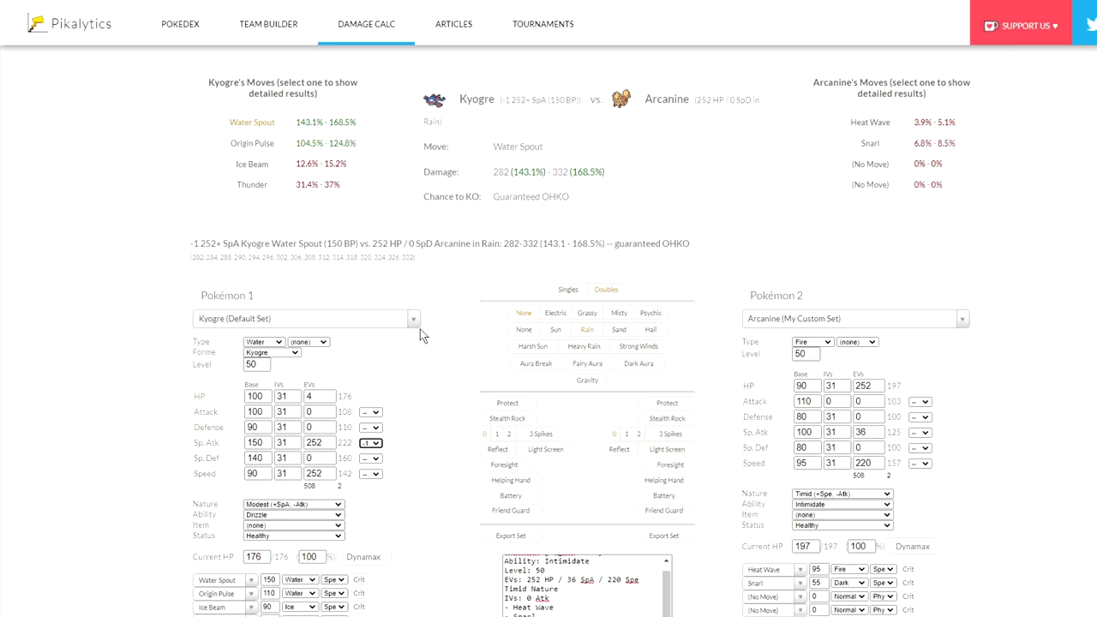
# - Load Zacian's Standard set as Pokémon 1 and change its forme to Zacian-Crowned
pyautogui.click(322, 320)
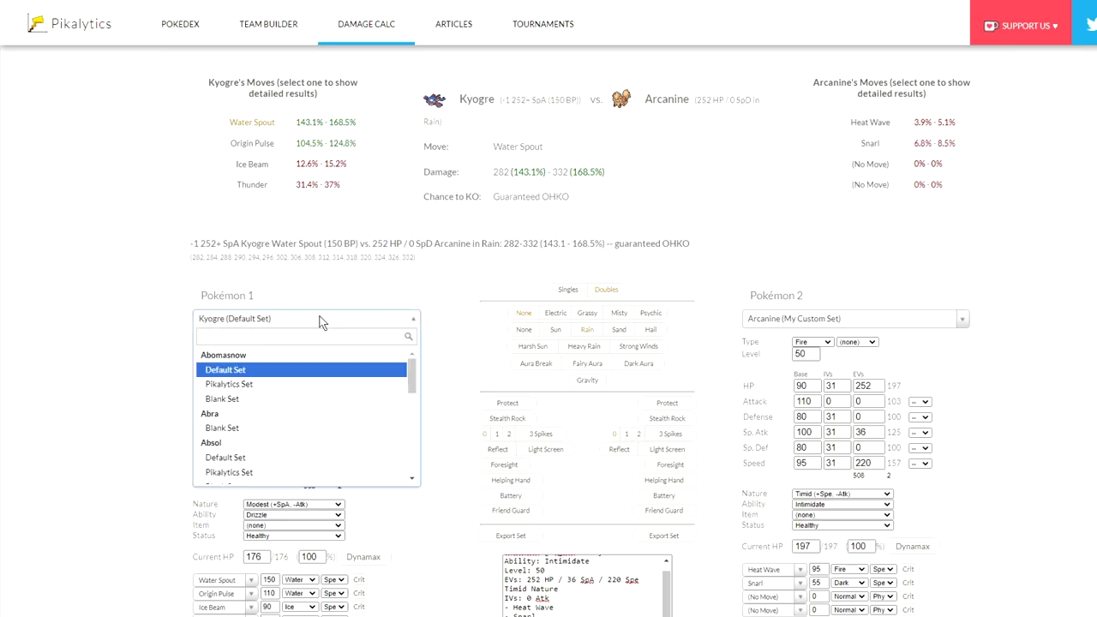
pyautogui.write('zaciua')
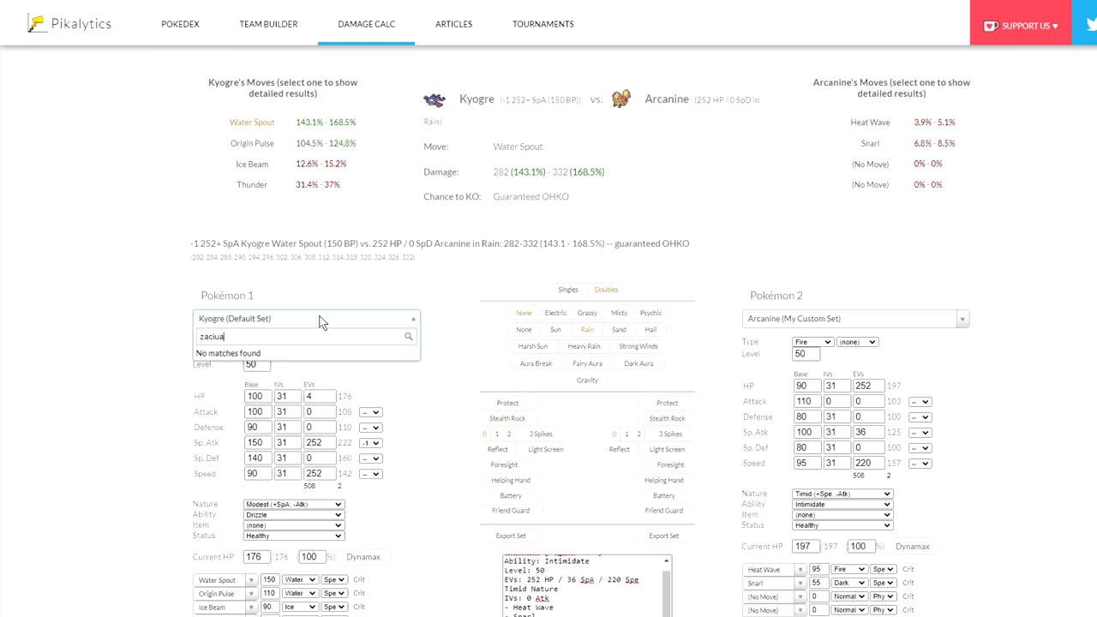
pyautogui.press('BackSpace')
pyautogui.press('BackSpace')
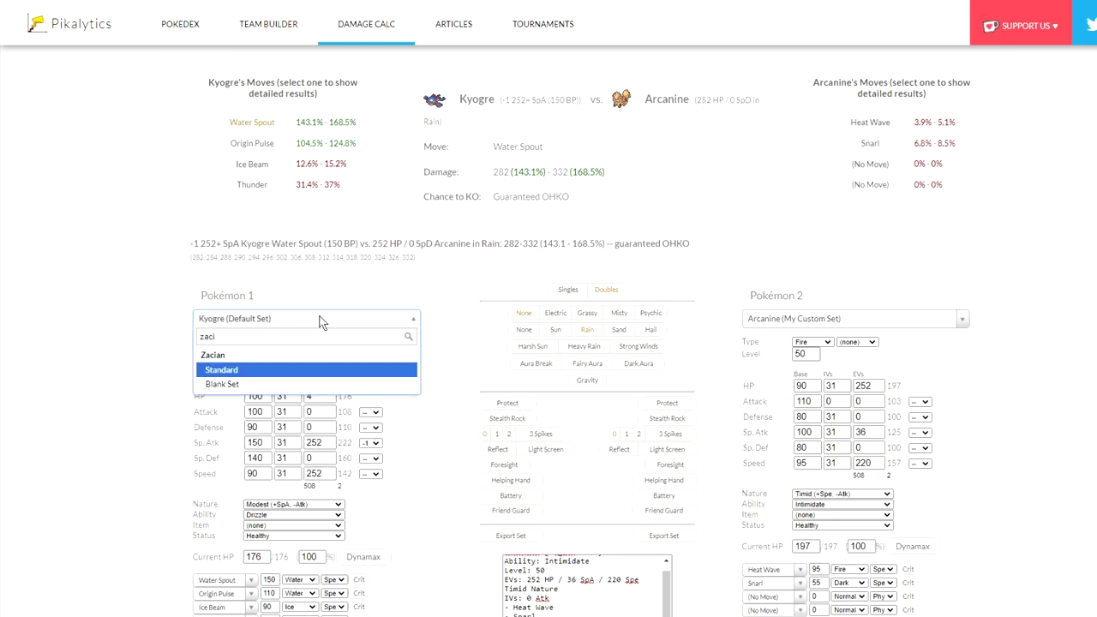
pyautogui.click(247, 380)
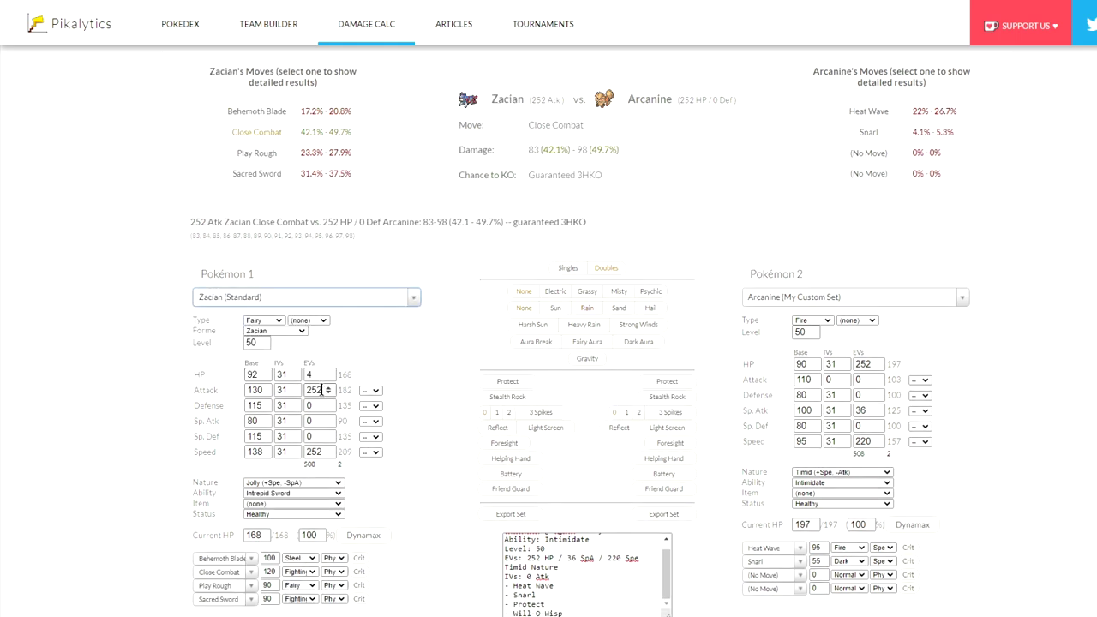
pyautogui.click(300, 331)
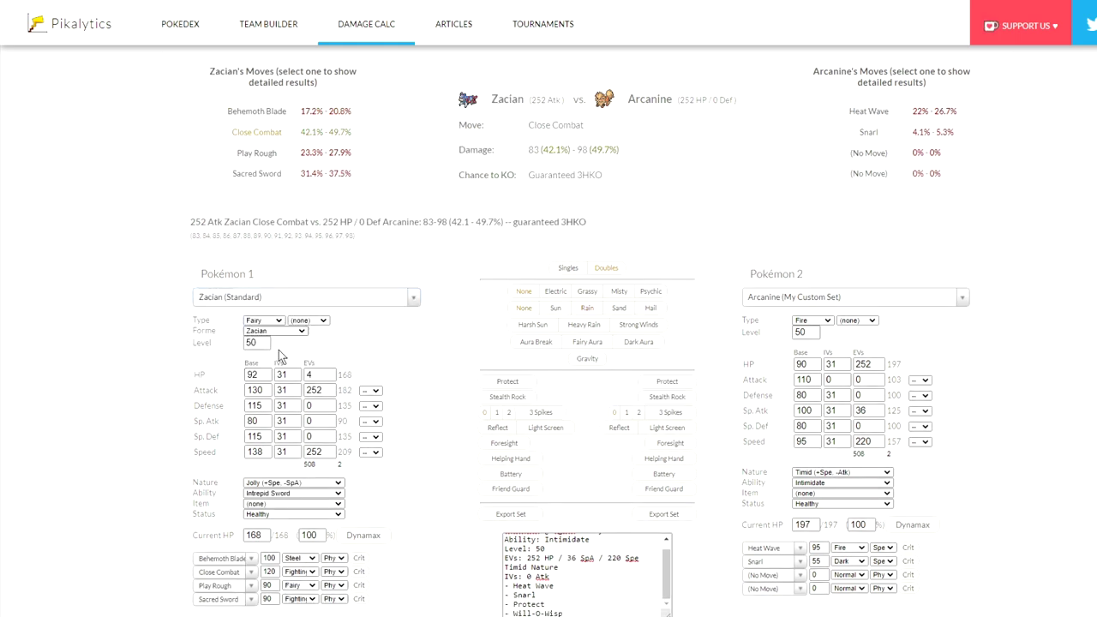
pyautogui.click(278, 349)
pyautogui.click(414, 350)
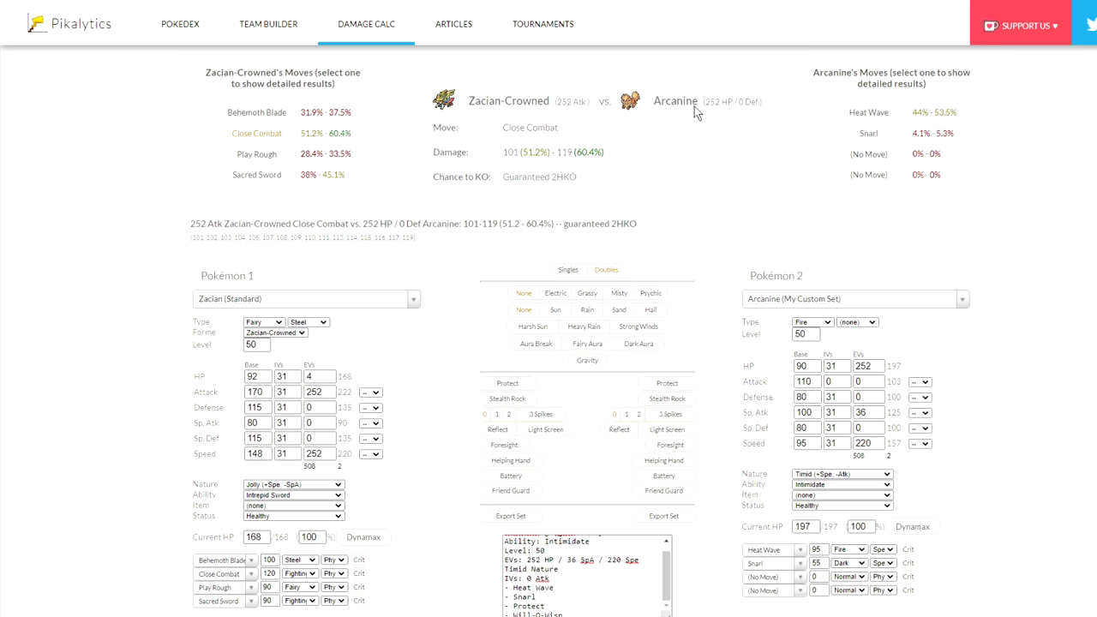
# - Check the detailed damage results of Zacian-Crowned's Behemoth Blade and Close Combat against Arcanine
pyautogui.moveTo(301, 116); pyautogui.dragTo(370, 111)
pyautogui.click(386, 120)
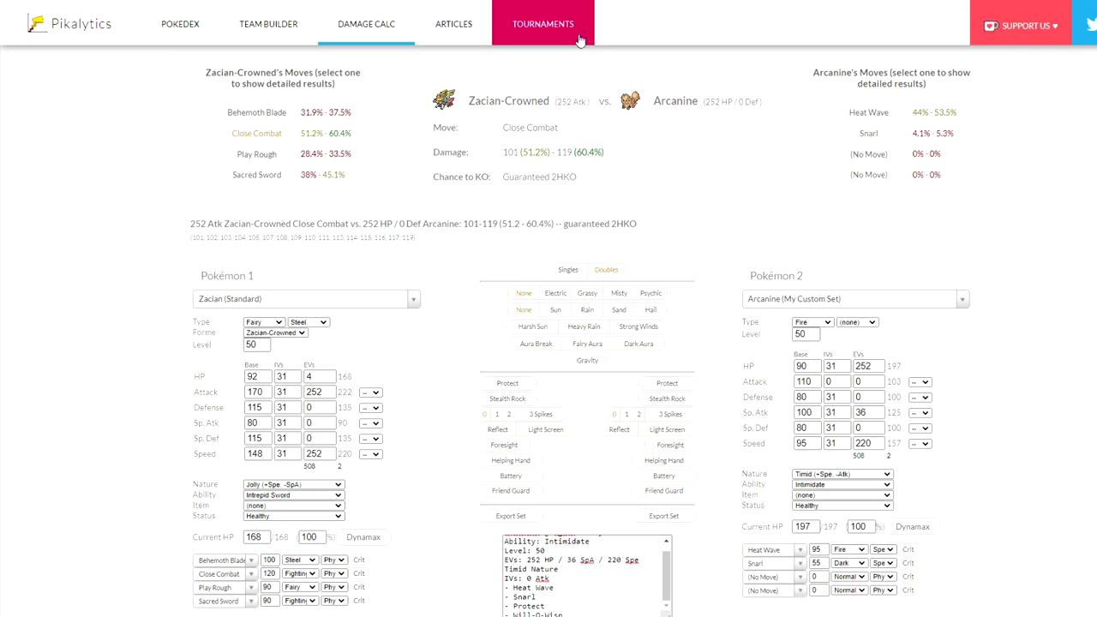
pyautogui.click(260, 112)
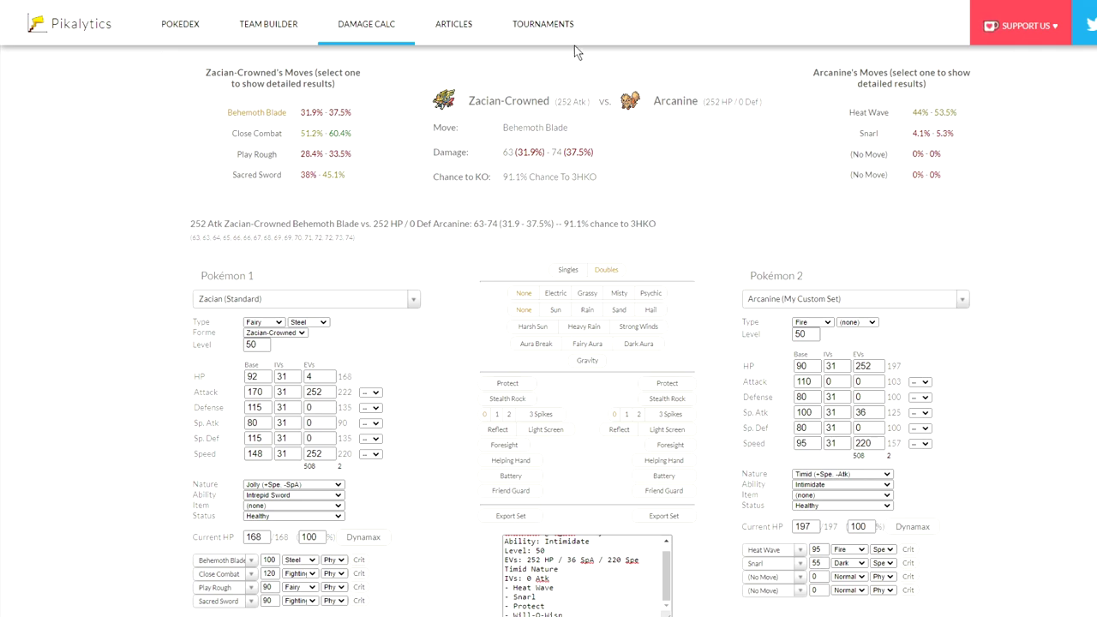
pyautogui.click(261, 136)
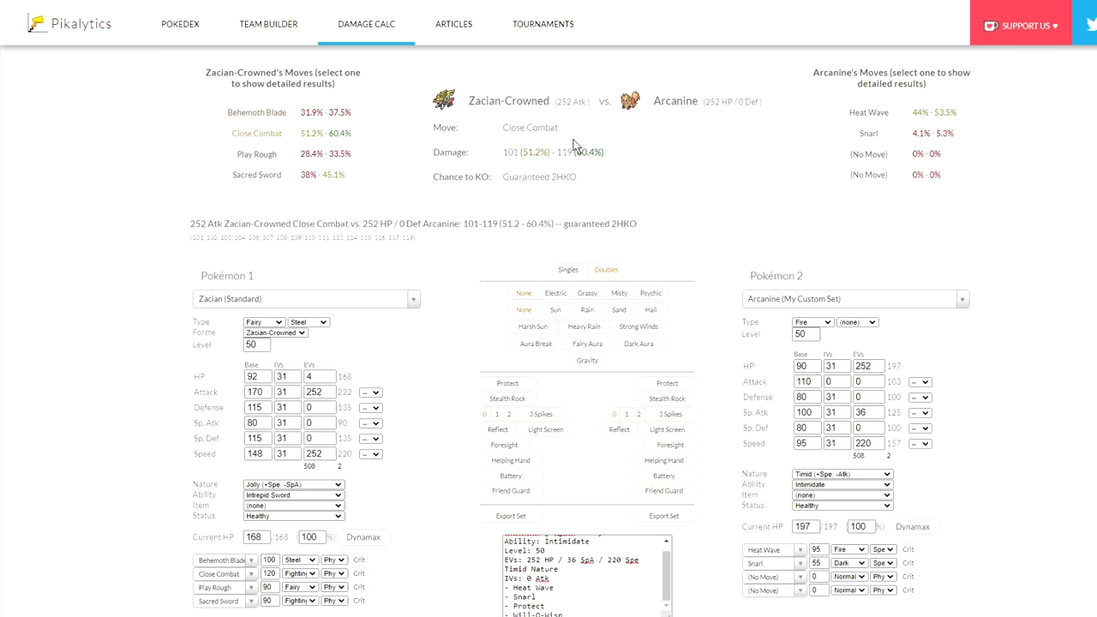
# - Set Arcanine's Sp. Atk EVs to 0 and show the detailed damage of Zacian-Crowned's Play Rough
pyautogui.doubleClick(863, 412)
pyautogui.write('0')
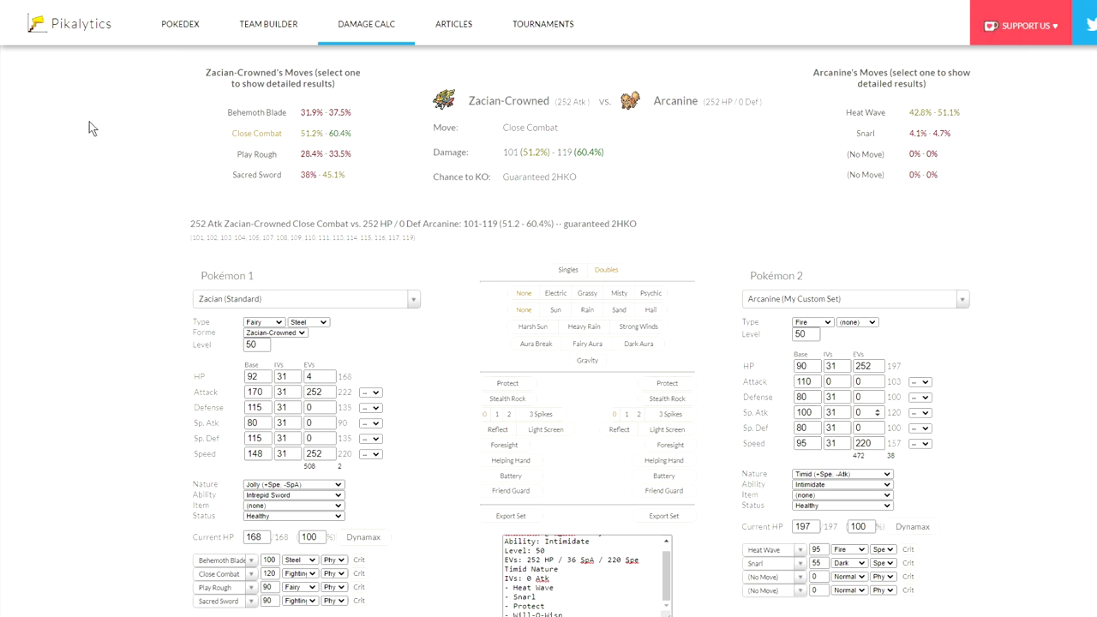
pyautogui.click(794, 288)
pyautogui.click(266, 155)
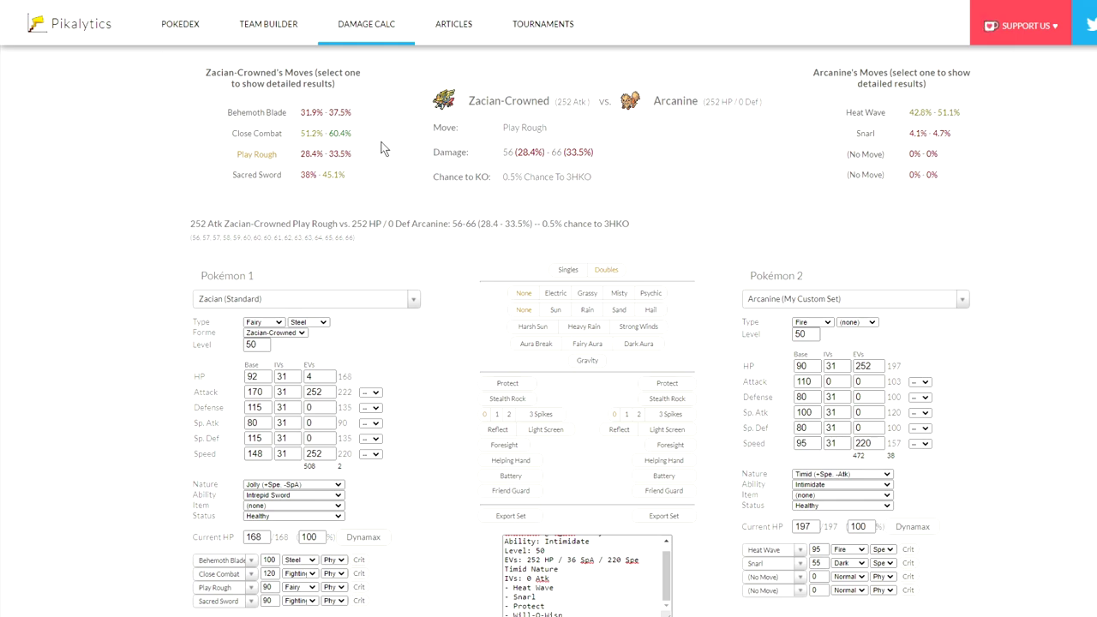
# - Load Incineroar's Default Set as Pokémon 2 against Zacian-Crowned
pyautogui.click(907, 302)
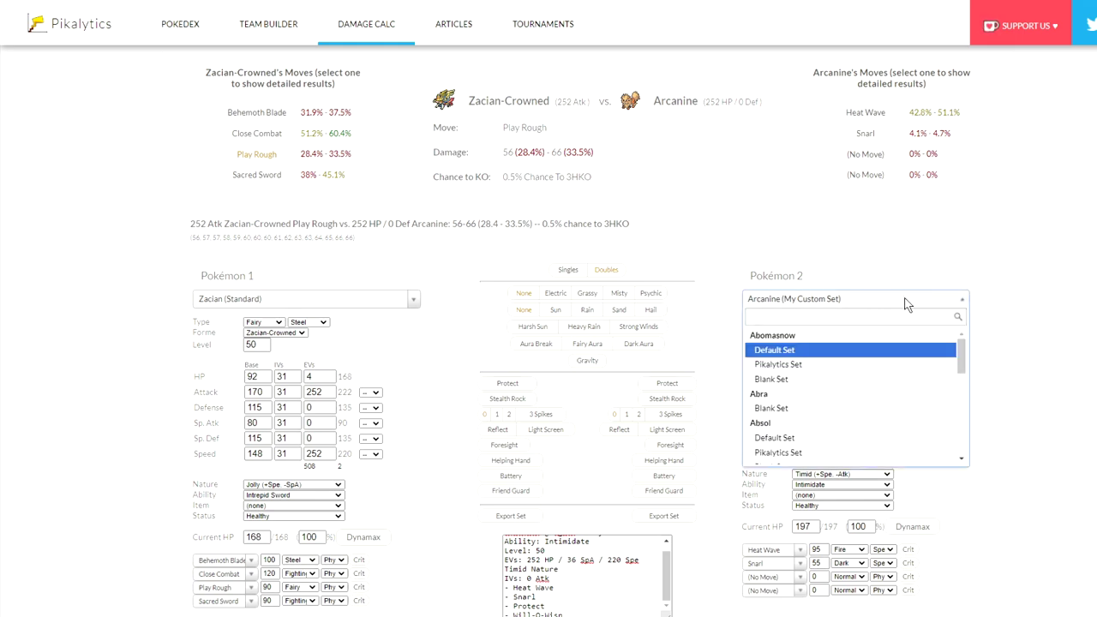
pyautogui.write('ini')
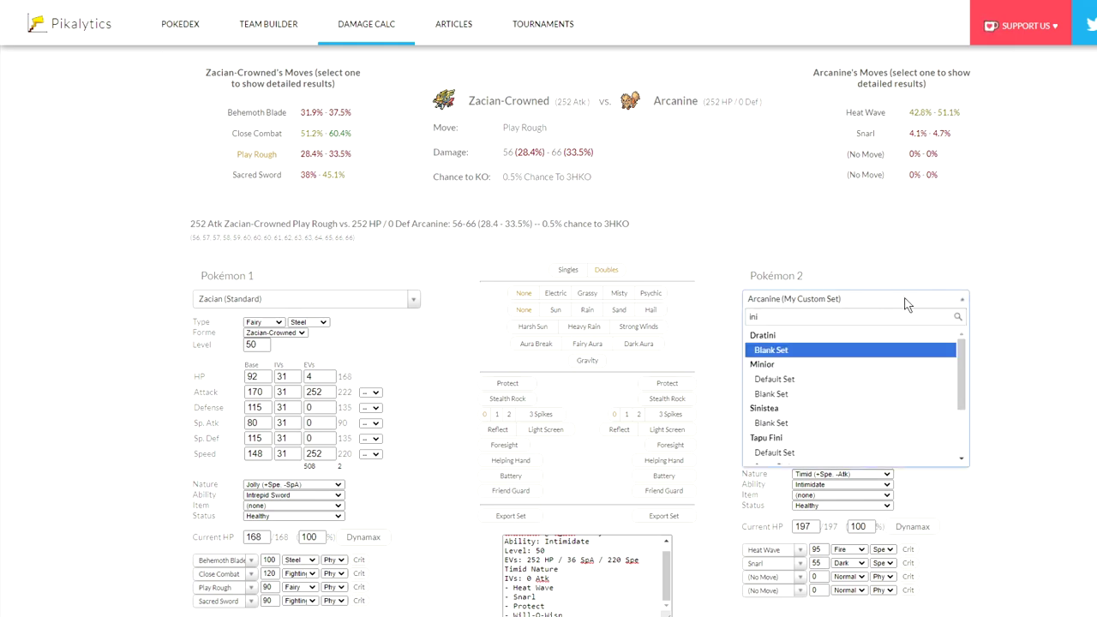
pyautogui.press('BackSpace')
pyautogui.write('c')
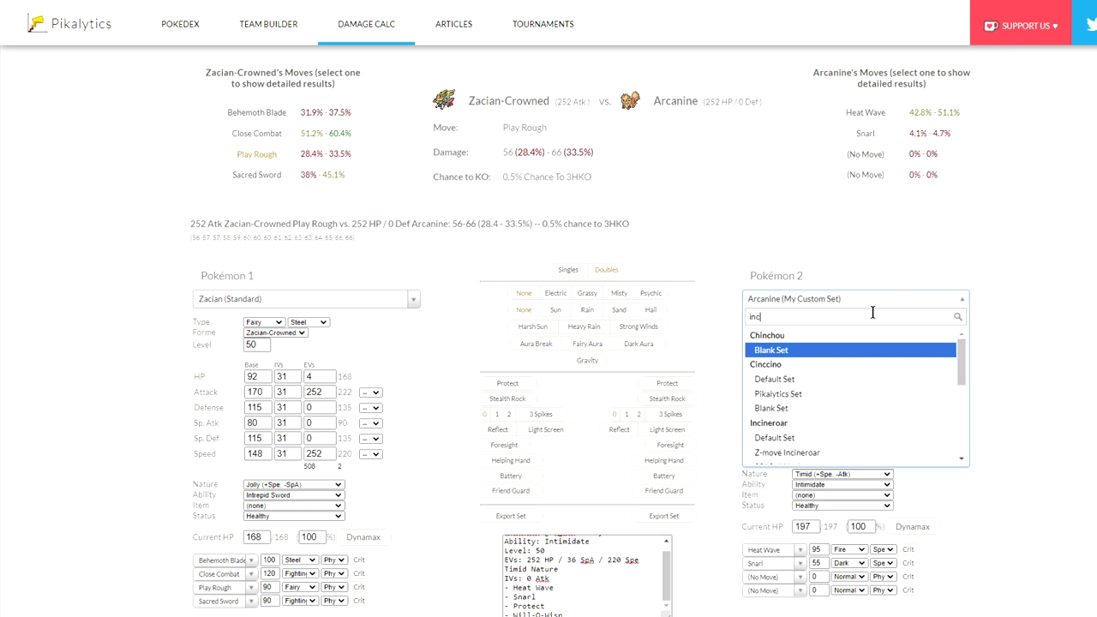
pyautogui.write('in')
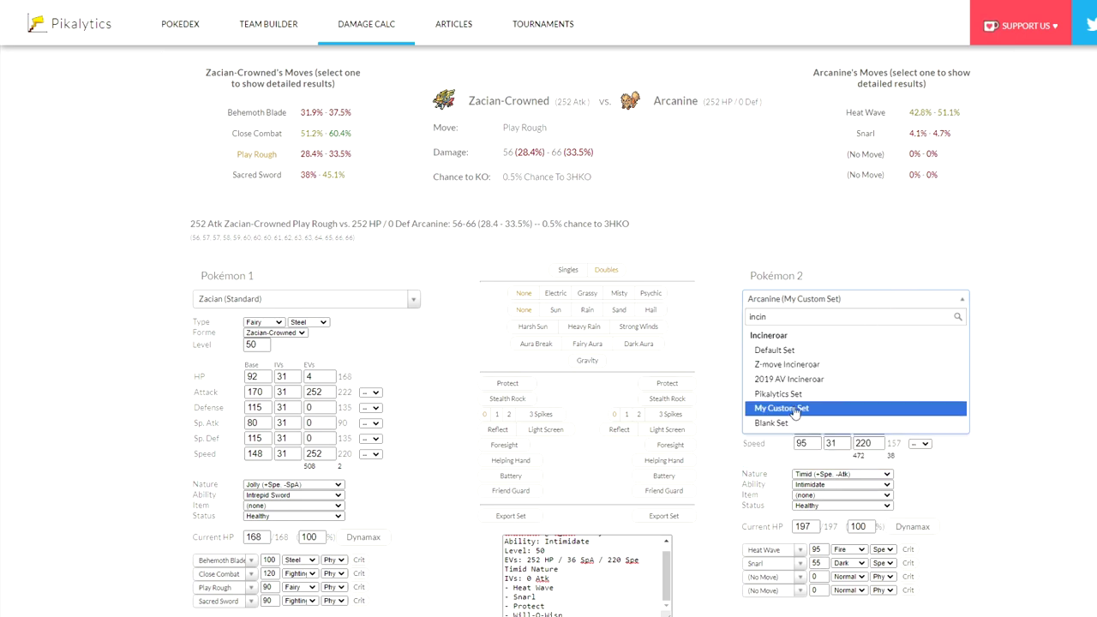
pyautogui.click(775, 350)
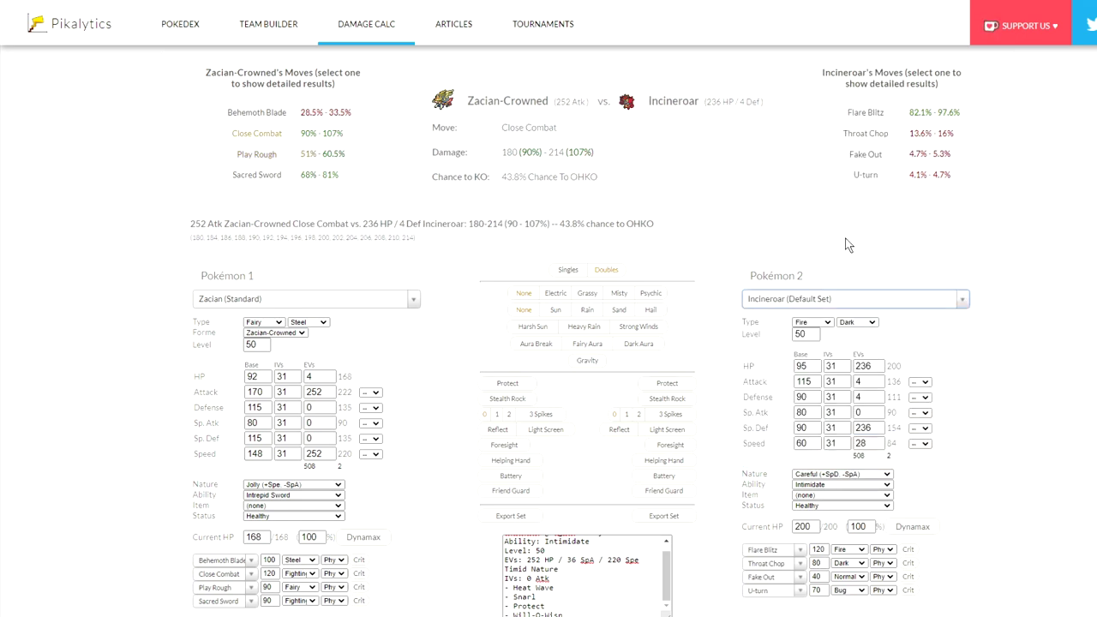
# - Set Incineroar's HP EVs to 252 and show the detailed damage of Zacian-Crowned's Close Combat
pyautogui.doubleClick(862, 366)
pyautogui.write('252')
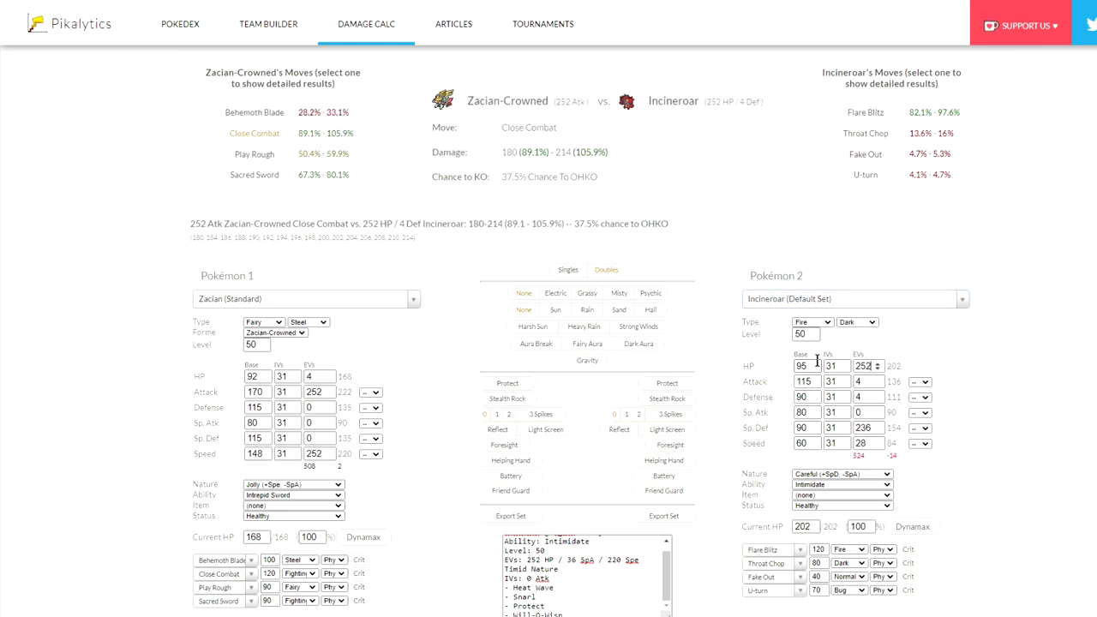
pyautogui.click(234, 113)
pyautogui.click(245, 135)
# - Set Incineroar's Defense EVs to 72 and check Zacian-Crowned's damage against it
pyautogui.click(863, 392)
pyautogui.write('8')
pyautogui.press('BackSpace')
pyautogui.press('BackSpace')
pyautogui.write('72')
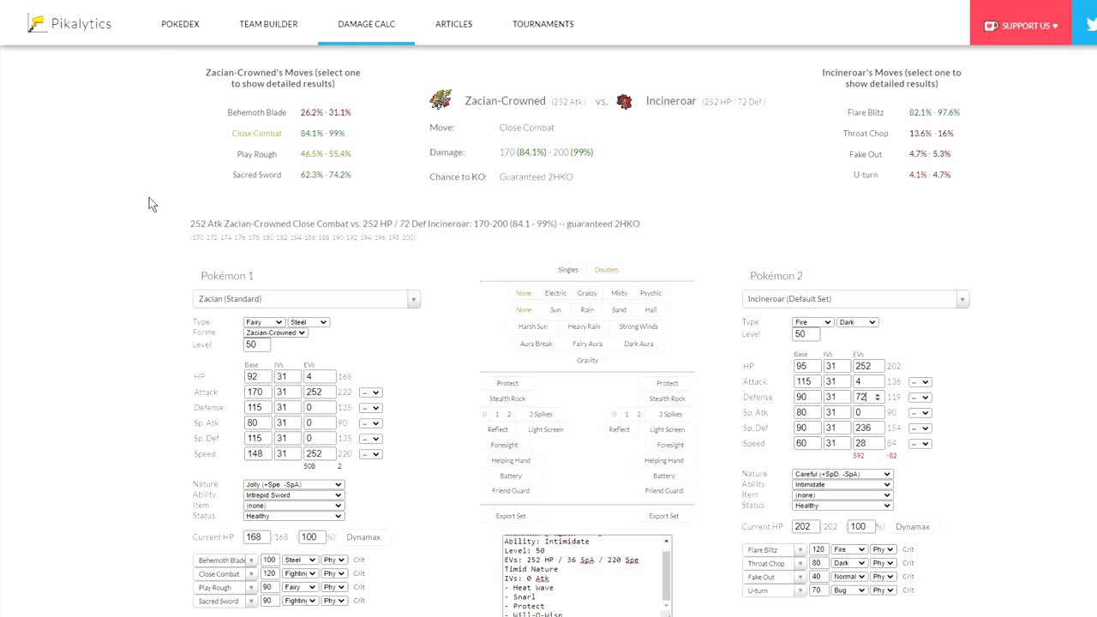
pyautogui.click(285, 160)
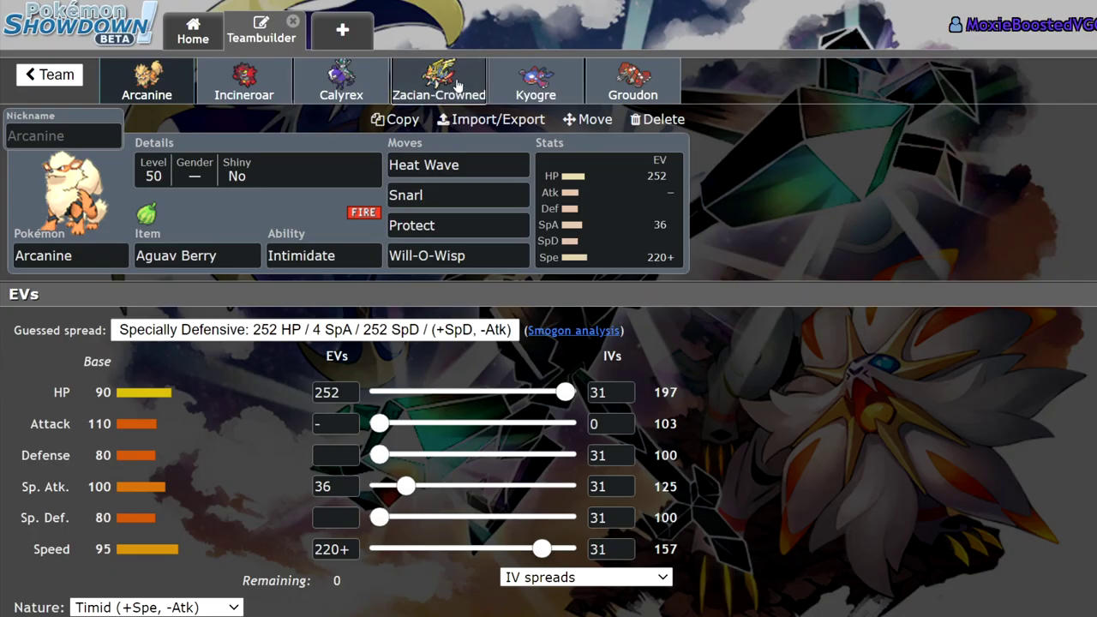
# - In the Pokémon Showdown Teambuilder, open Zacian-Crowned and replace Protect with Crunch in its moveset
pyautogui.click(470, 90)
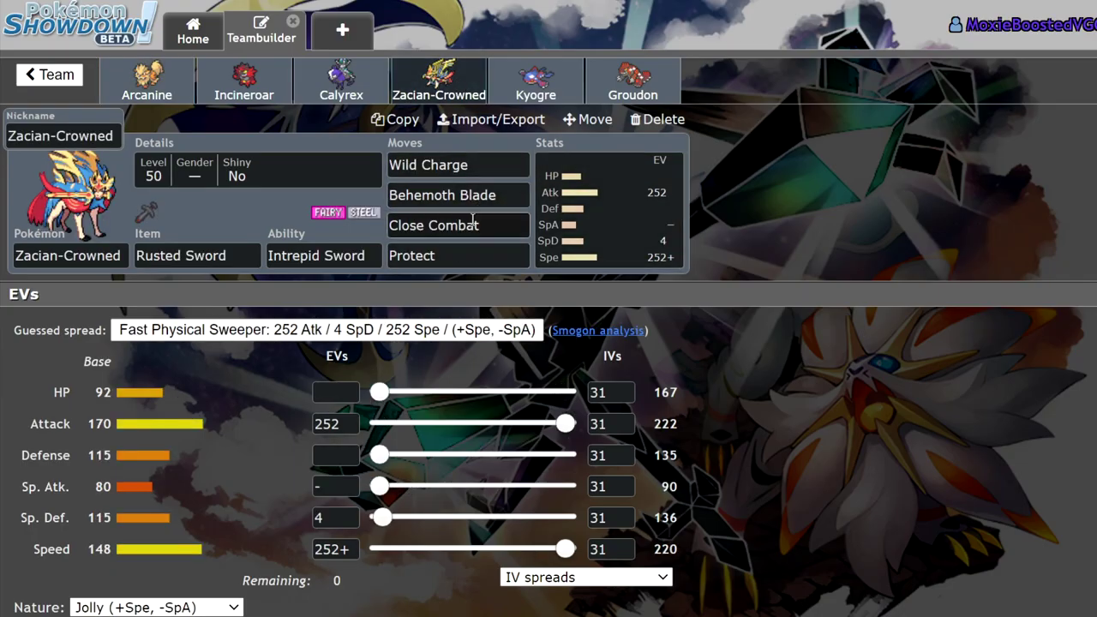
pyautogui.click(467, 167)
pyautogui.click(467, 254)
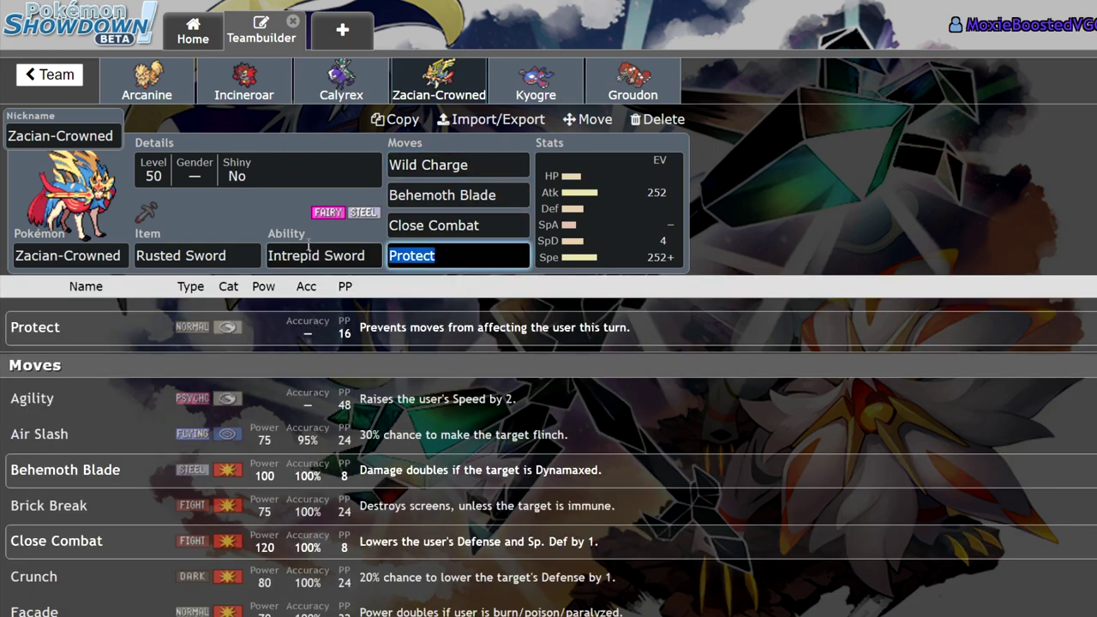
pyautogui.write('cru')
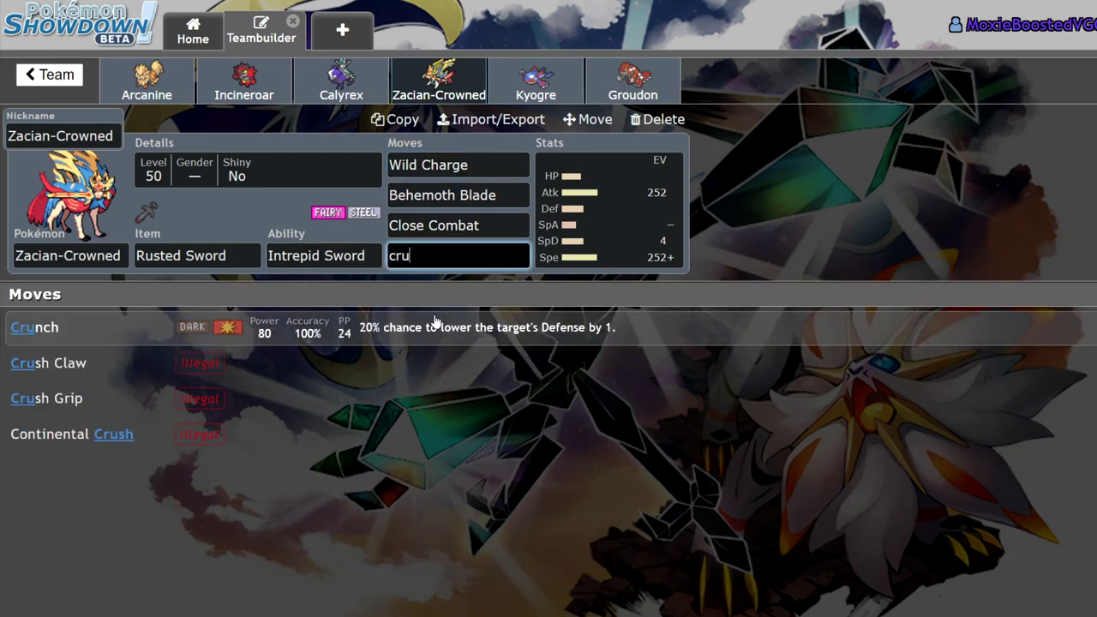
pyautogui.press('Return')
pyautogui.click(483, 198)
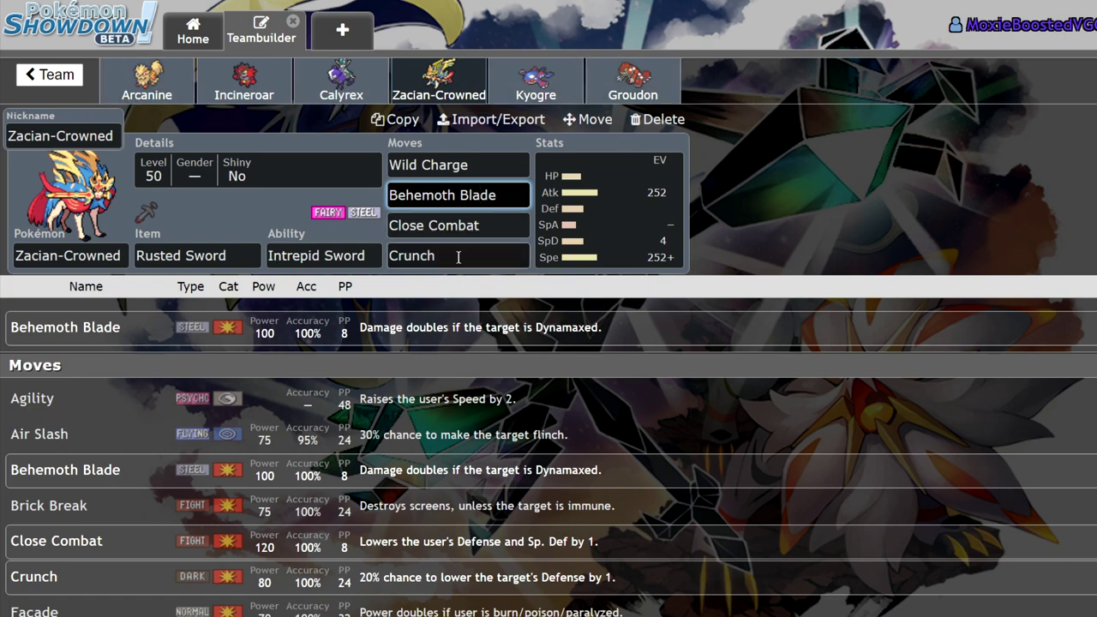
# - Compare Arcanine's moveset with Zacian-Crowned's in the current team
pyautogui.click(135, 90)
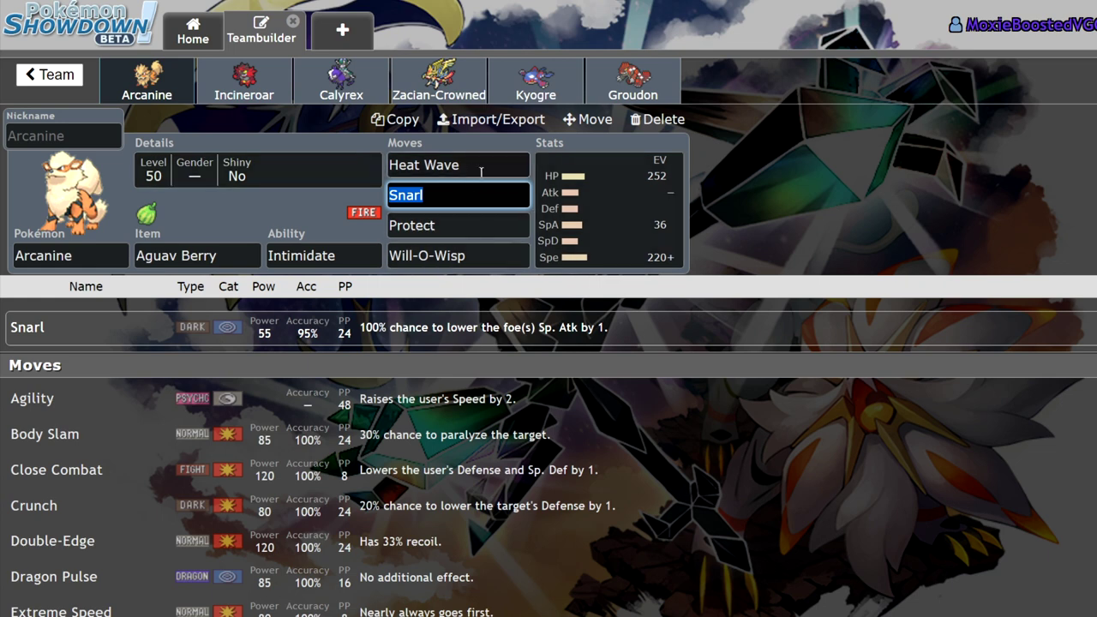
pyautogui.click(425, 96)
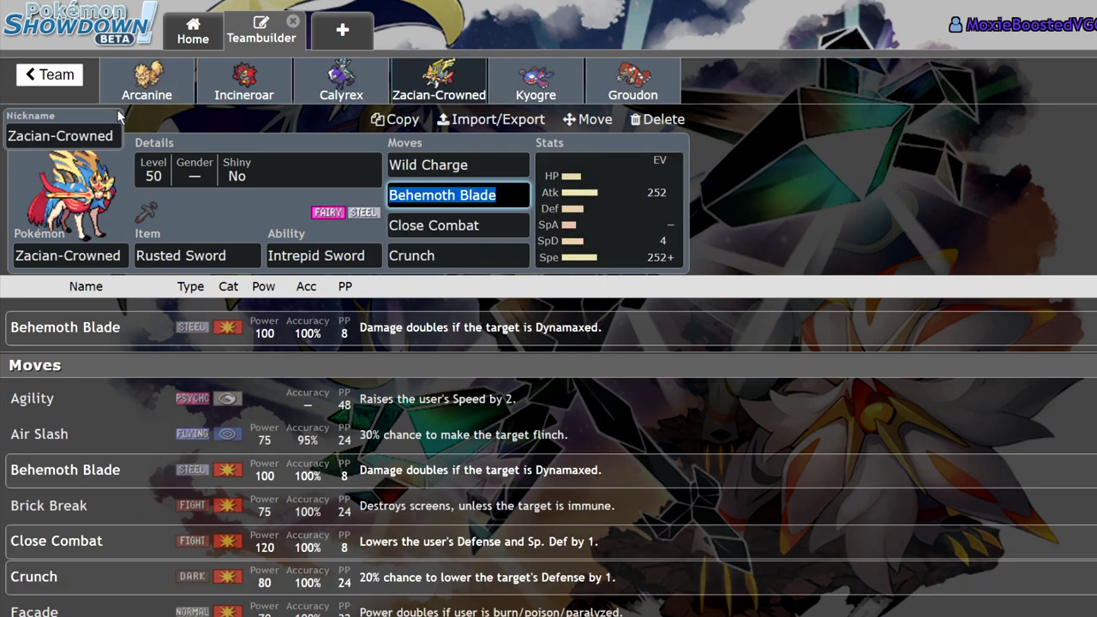
pyautogui.click(147, 81)
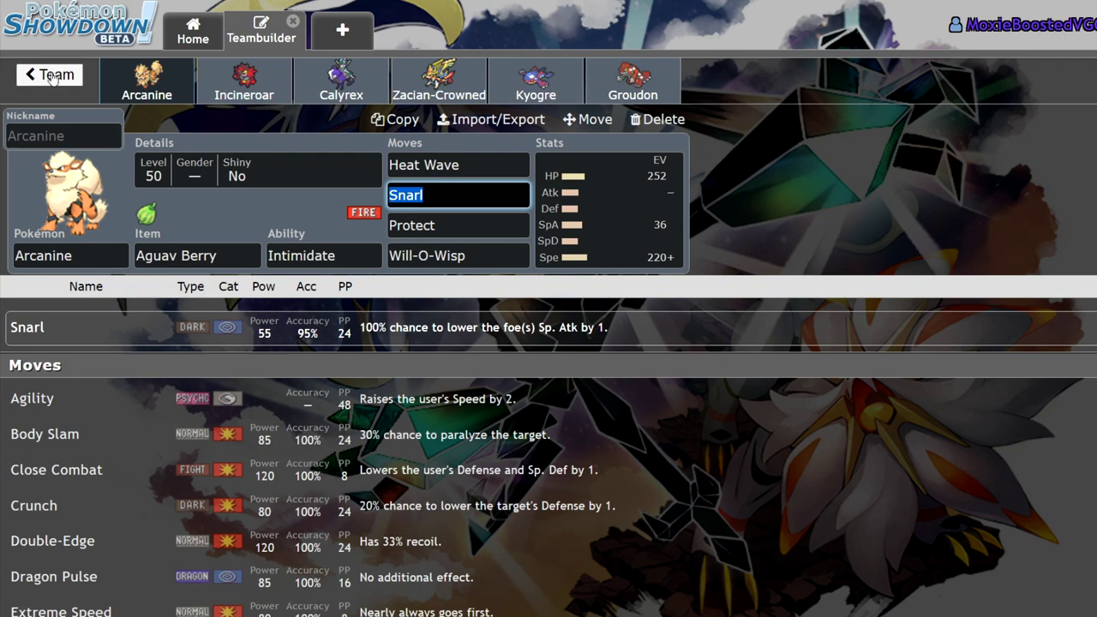
# - Open the team Untitled 202 and review the sets of Arcanine and its teammates
pyautogui.click(50, 75)
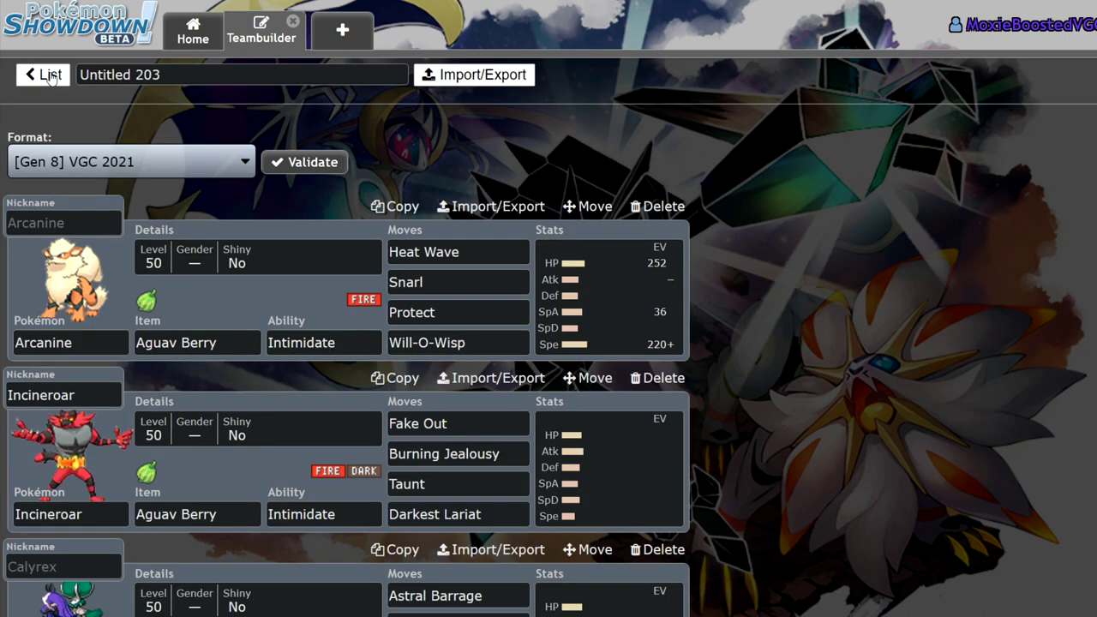
pyautogui.click(52, 75)
pyautogui.click(368, 399)
pyautogui.scroll(-7, 718, 381)
pyautogui.scroll(2, 170, 249)
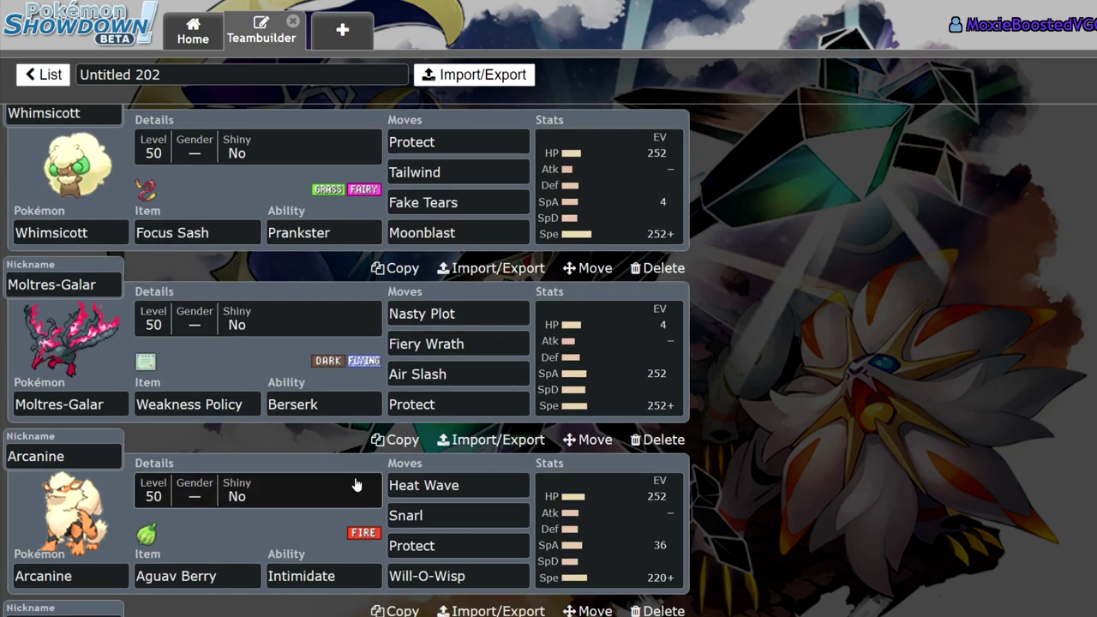
pyautogui.scroll(3, 277, 349)
pyautogui.scroll(1, 277, 349)
pyautogui.scroll(-6, 433, 240)
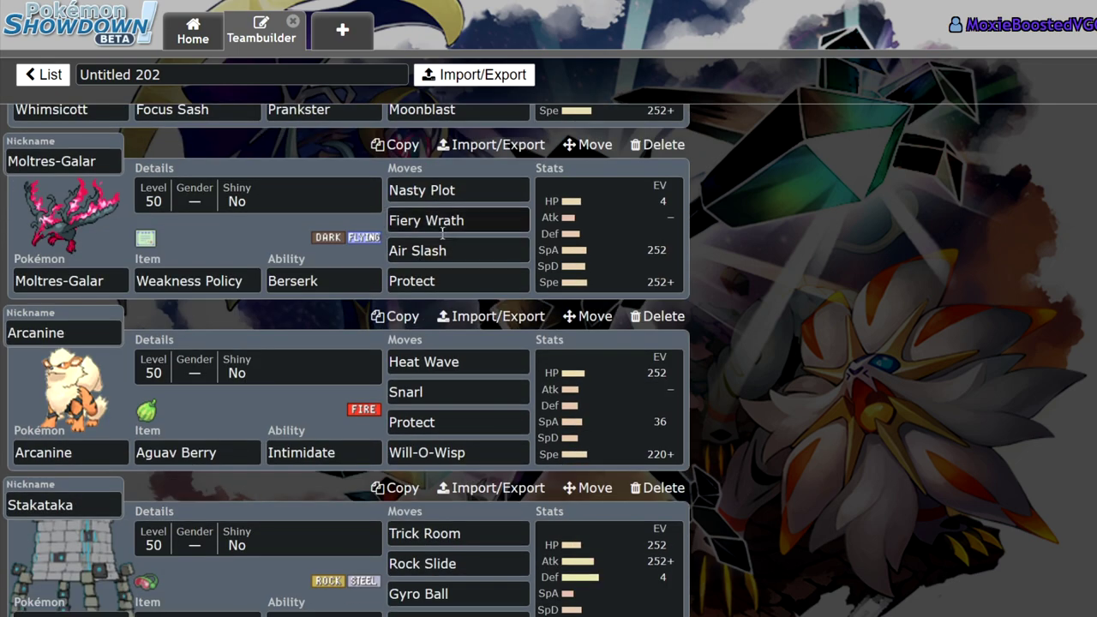
pyautogui.scroll(5, 355, 343)
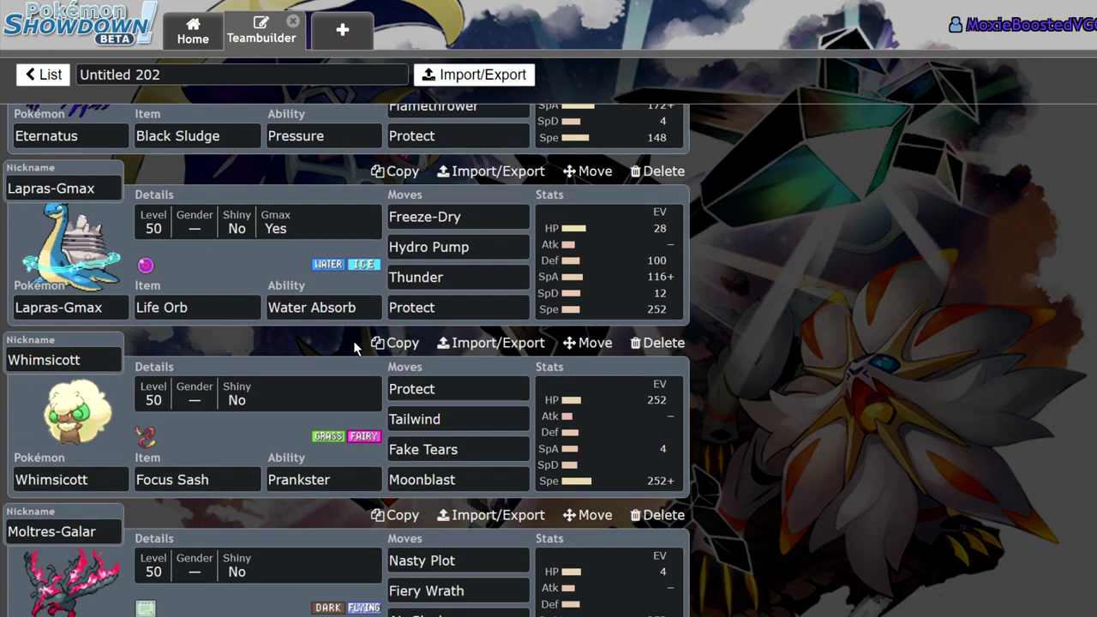
pyautogui.scroll(-5, 238, 369)
pyautogui.scroll(5, 314, 489)
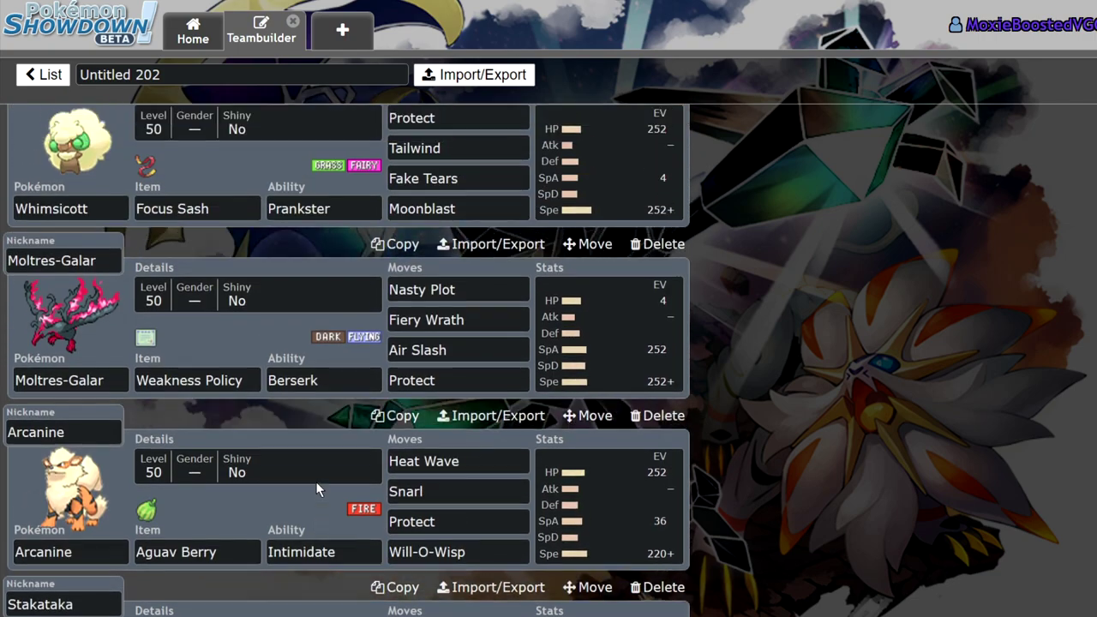
pyautogui.scroll(3, 333, 440)
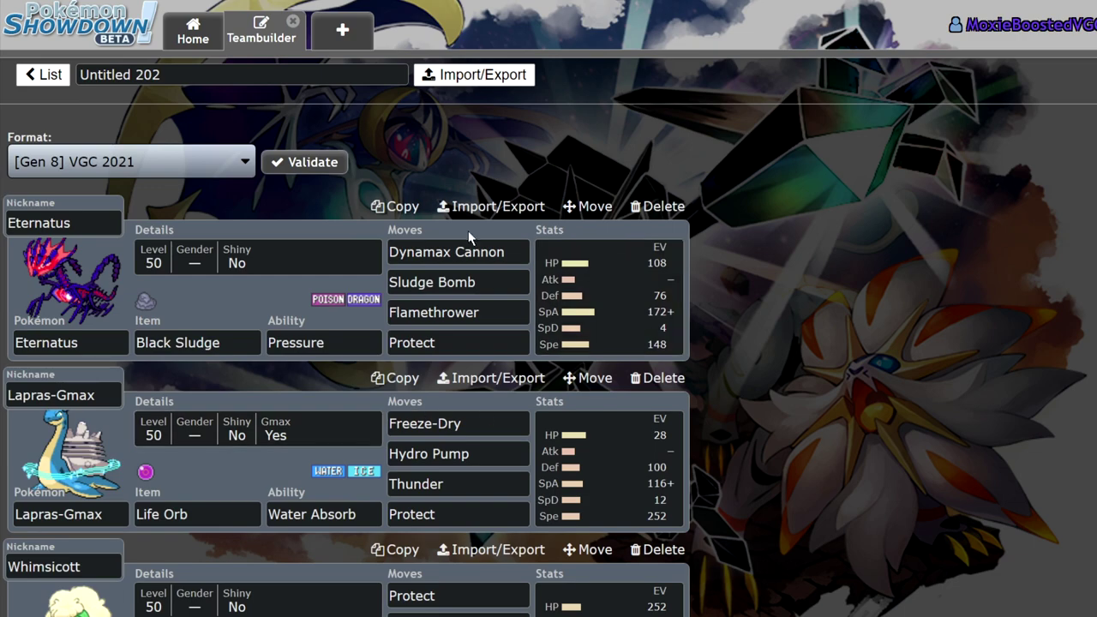
# - Open the team Untitled 200, review its members' sets, and return to the team list
pyautogui.click(50, 75)
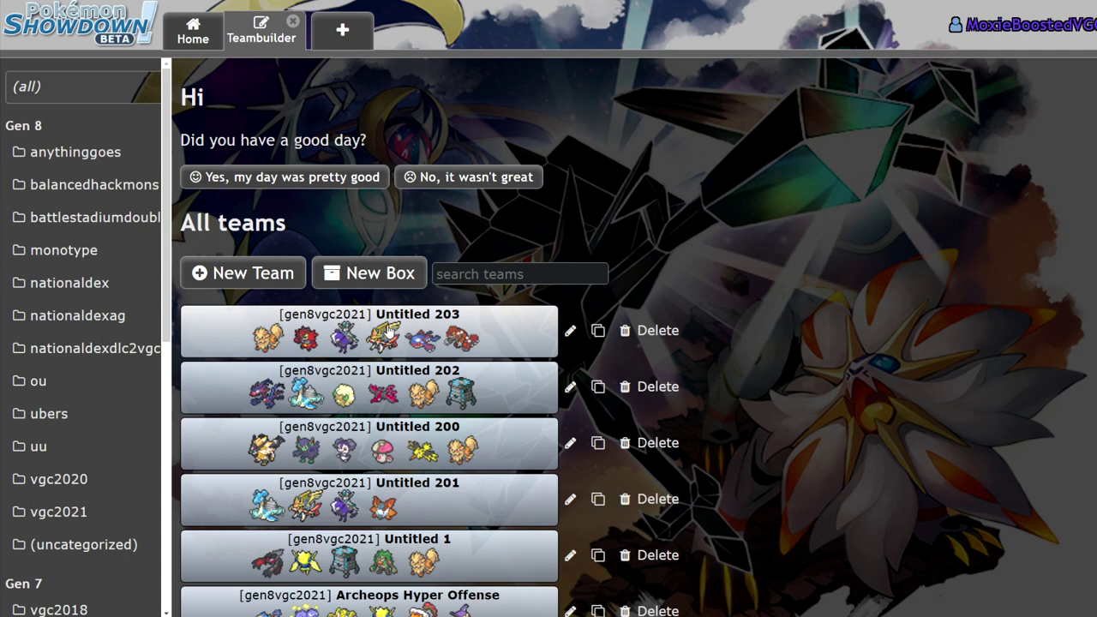
pyautogui.click(336, 441)
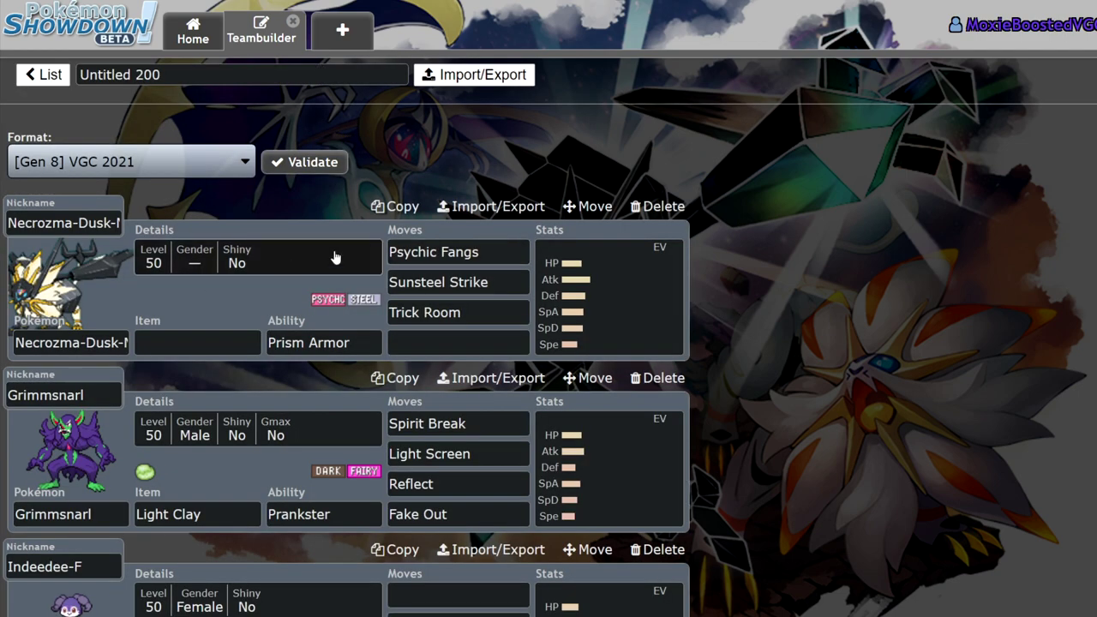
pyautogui.scroll(-6, 360, 292)
pyautogui.scroll(6, 385, 335)
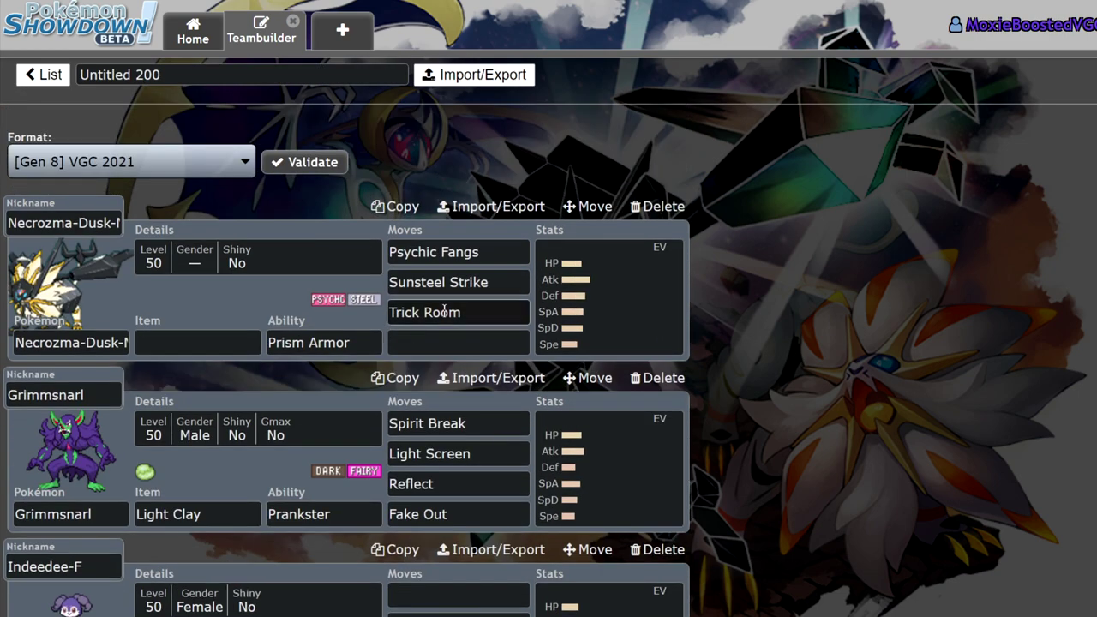
pyautogui.click(36, 77)
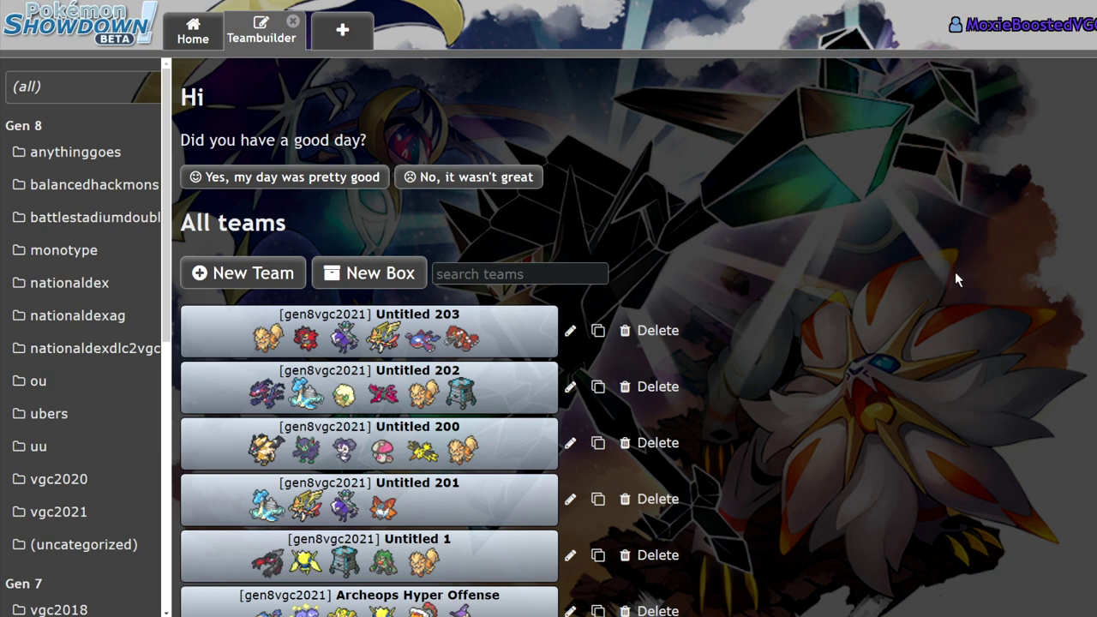